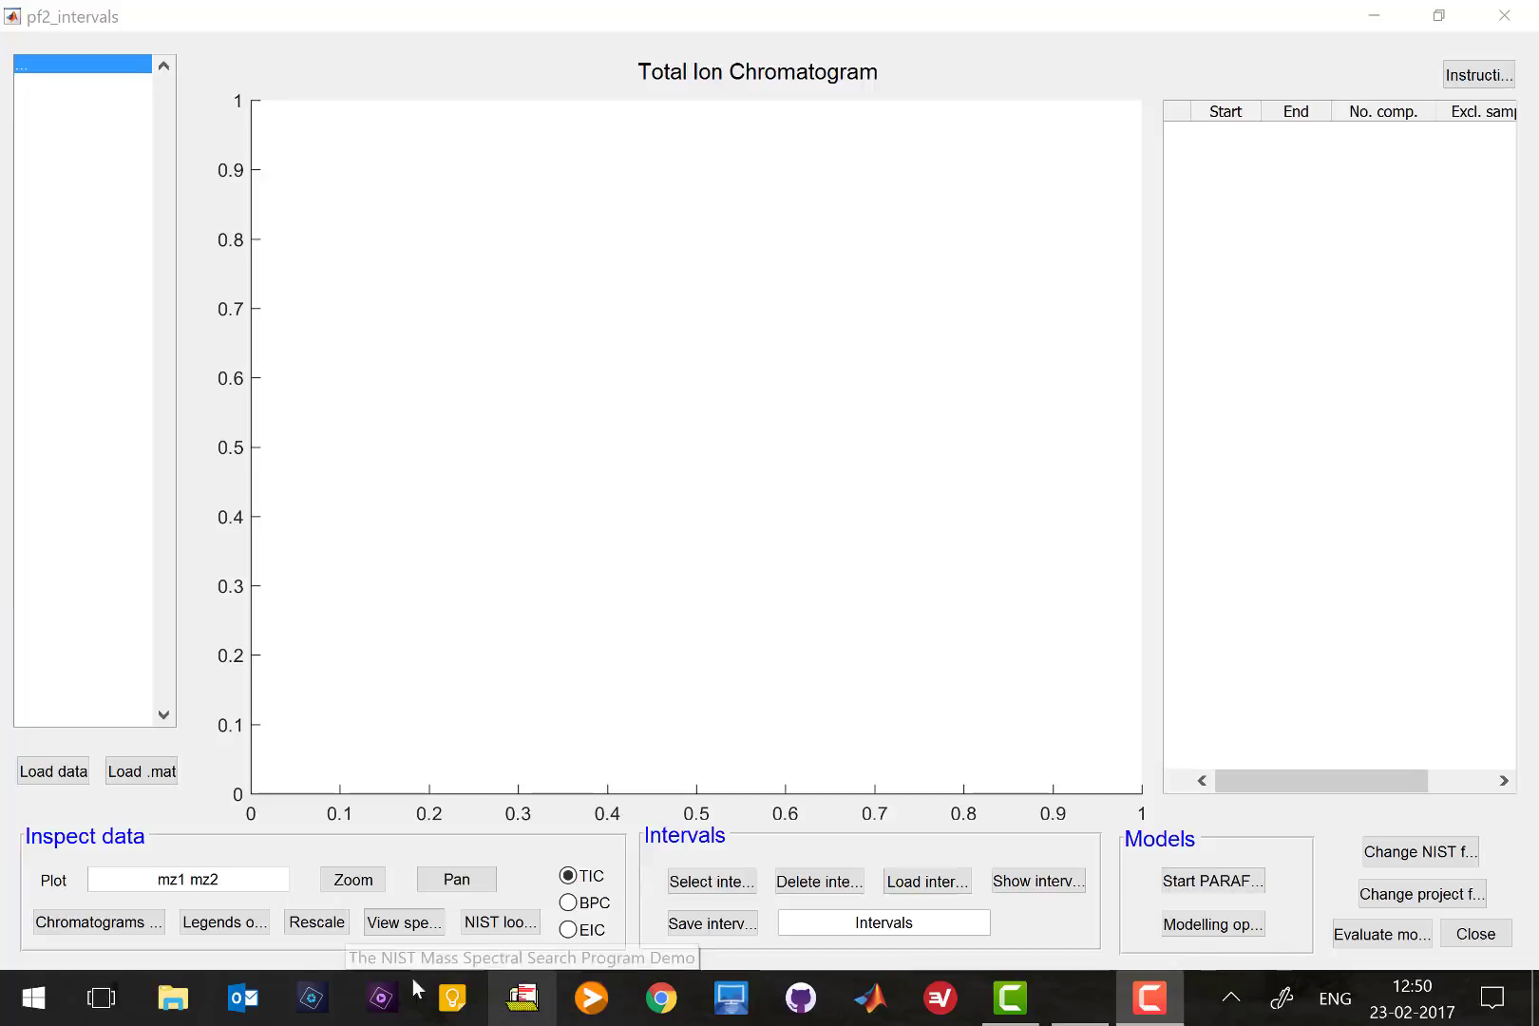
Step: Start loading raw data and open the Example data folder from the Desktop
left_click(57, 781)
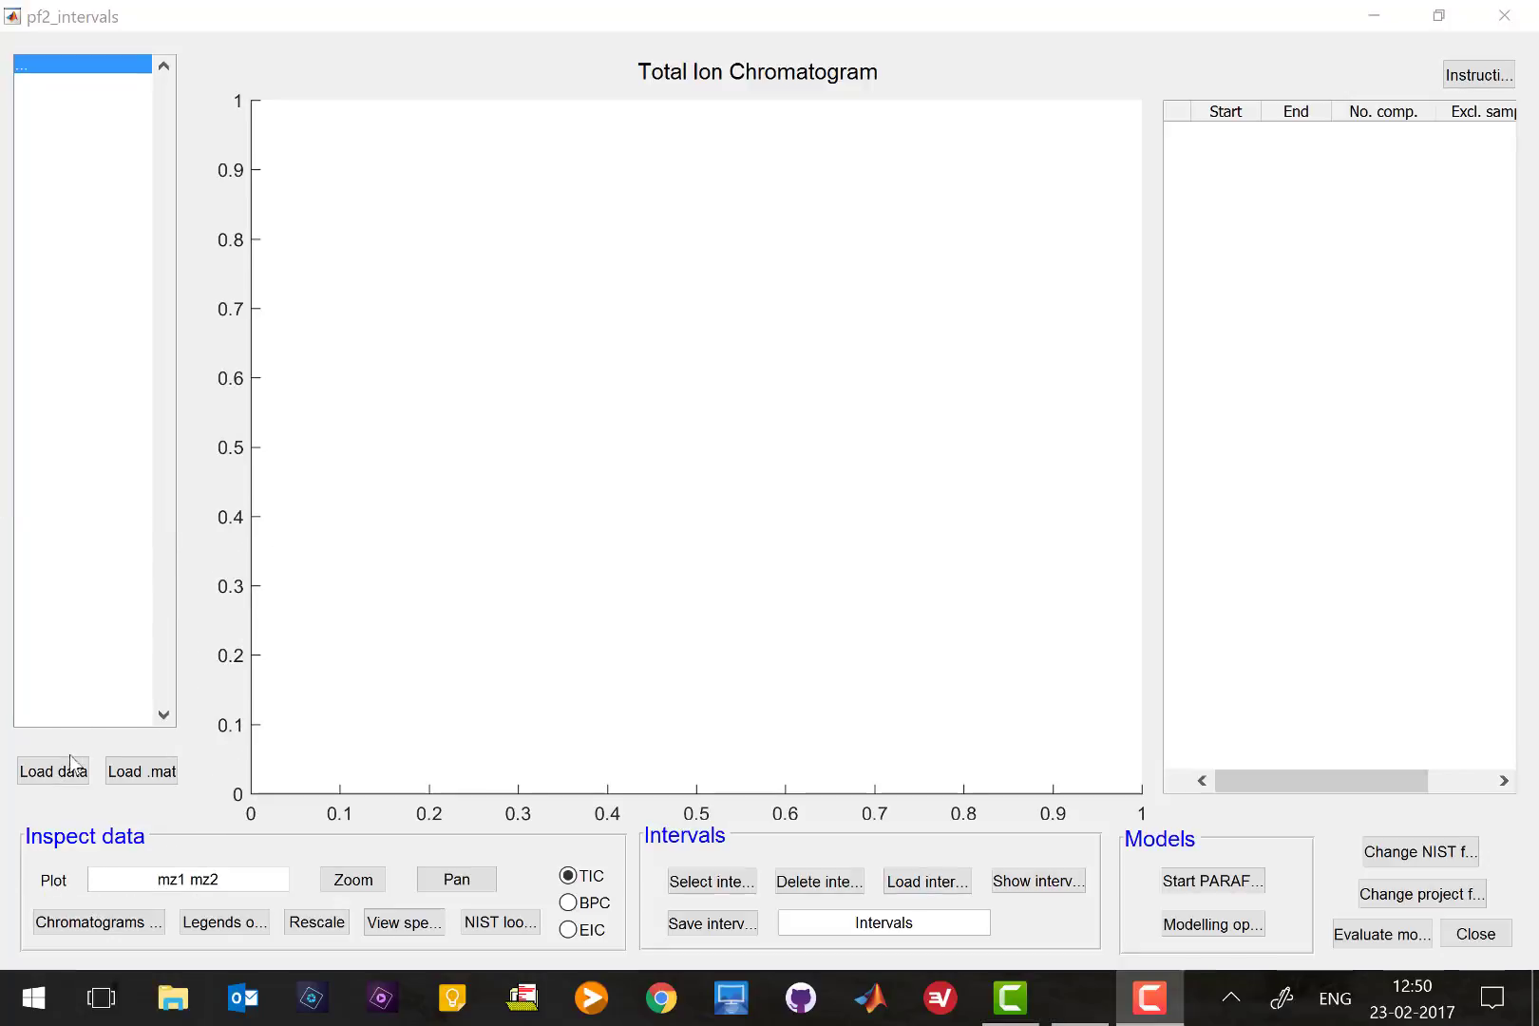
left_click(55, 770)
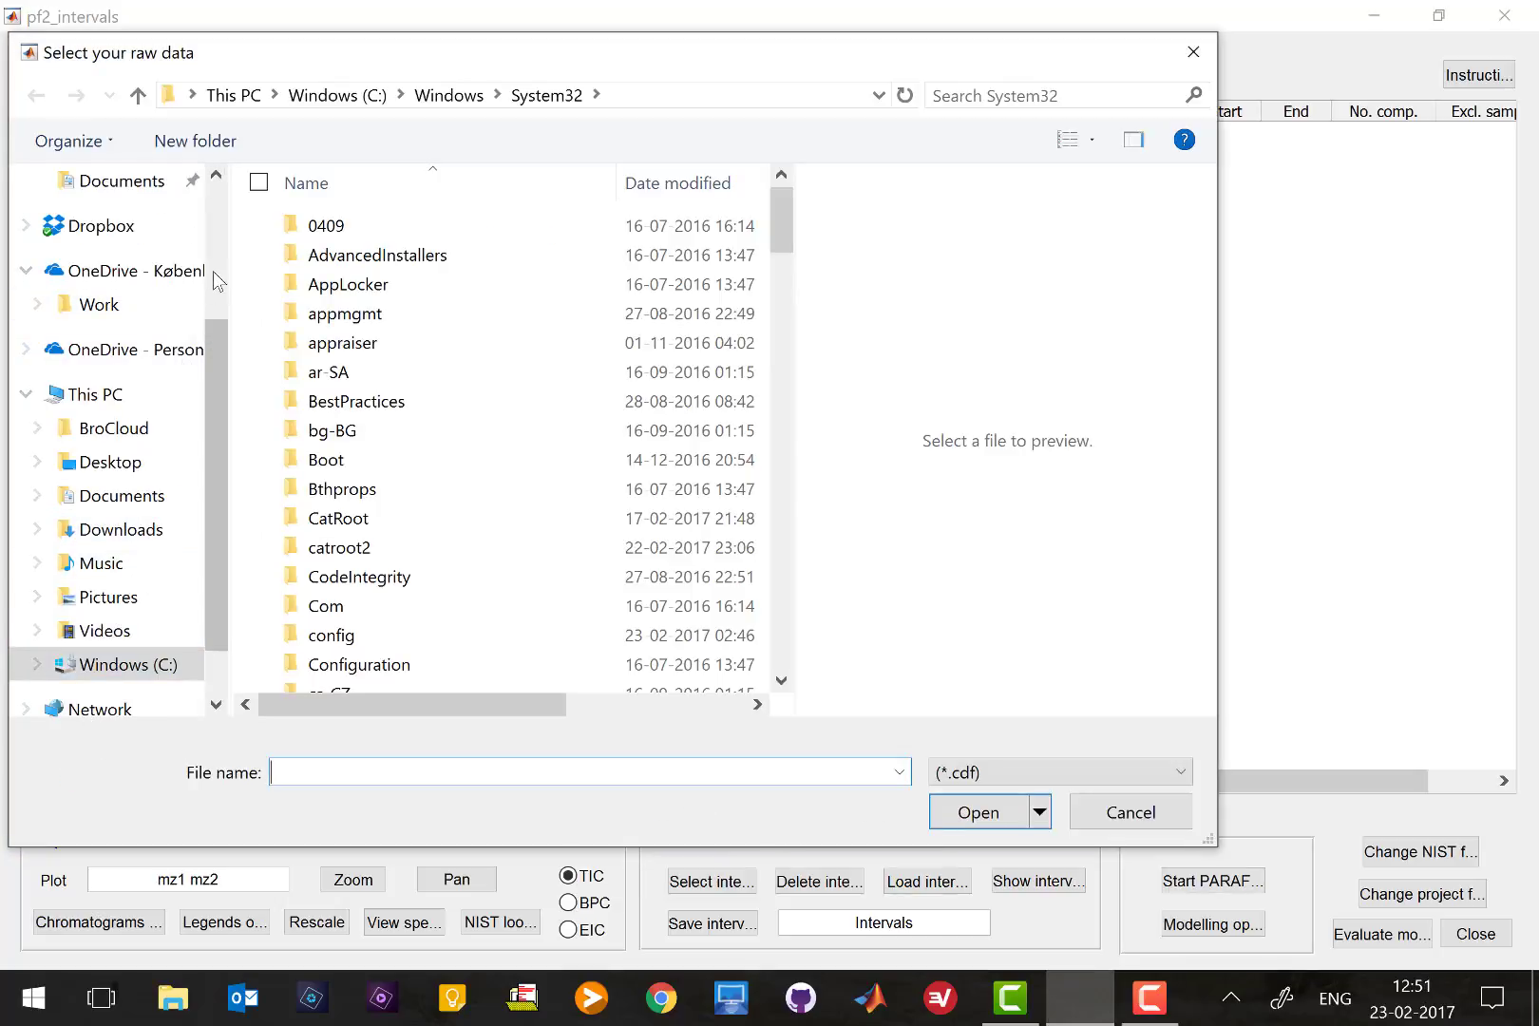
scroll(213, 270, "up", 3)
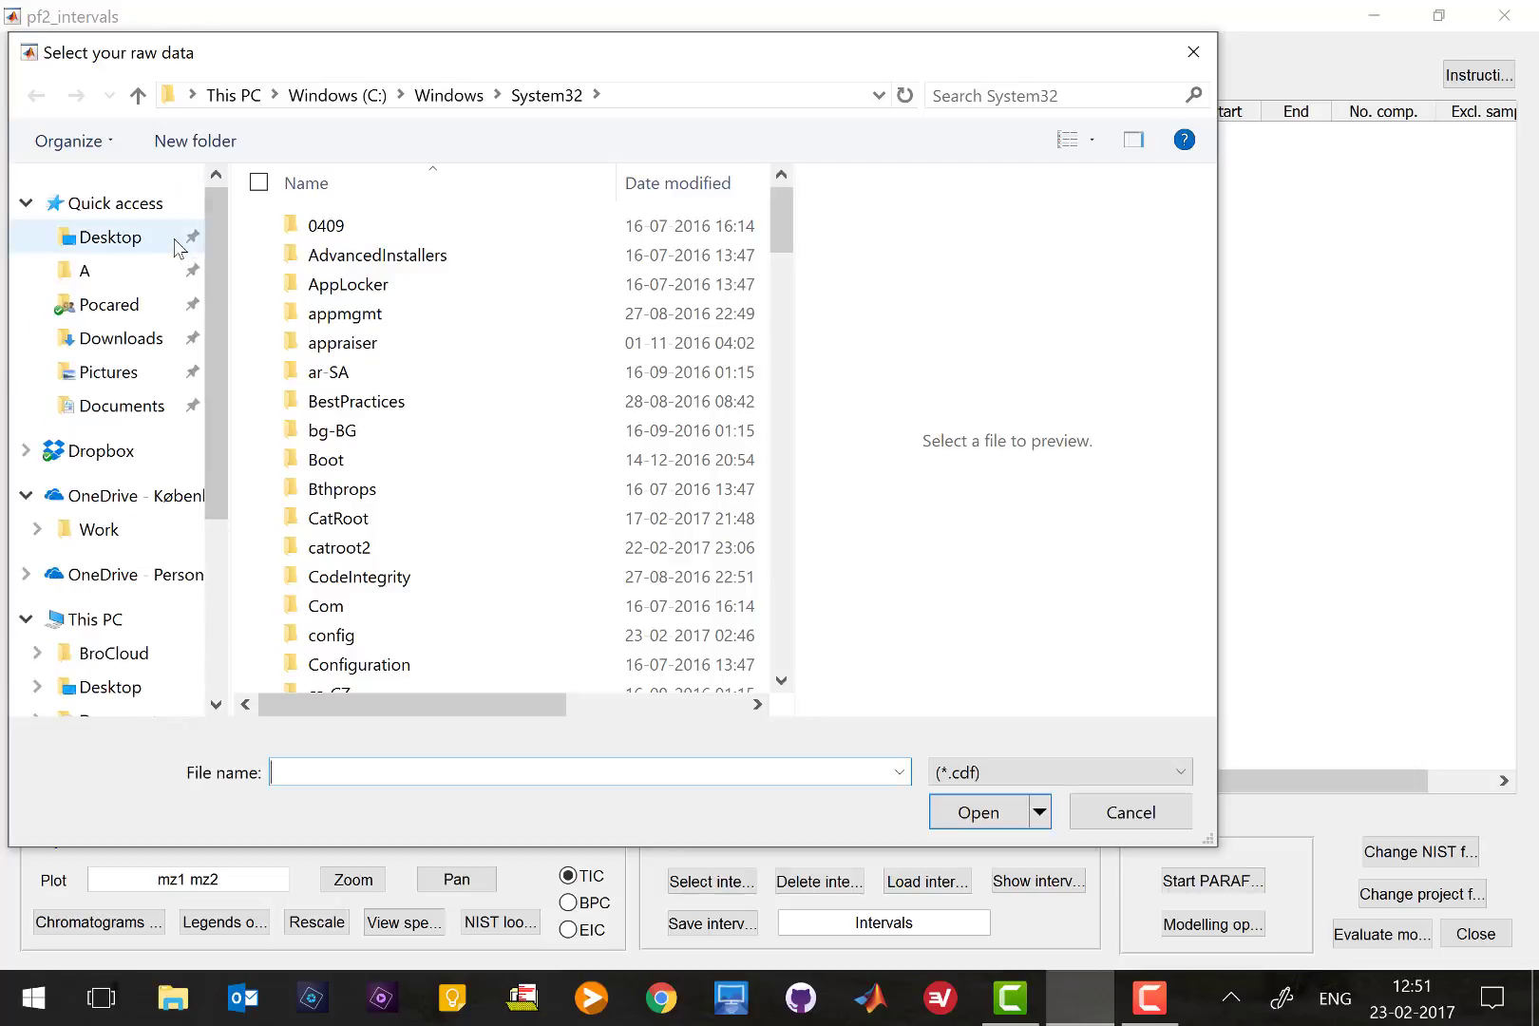
left_click(181, 245)
double_click(662, 285)
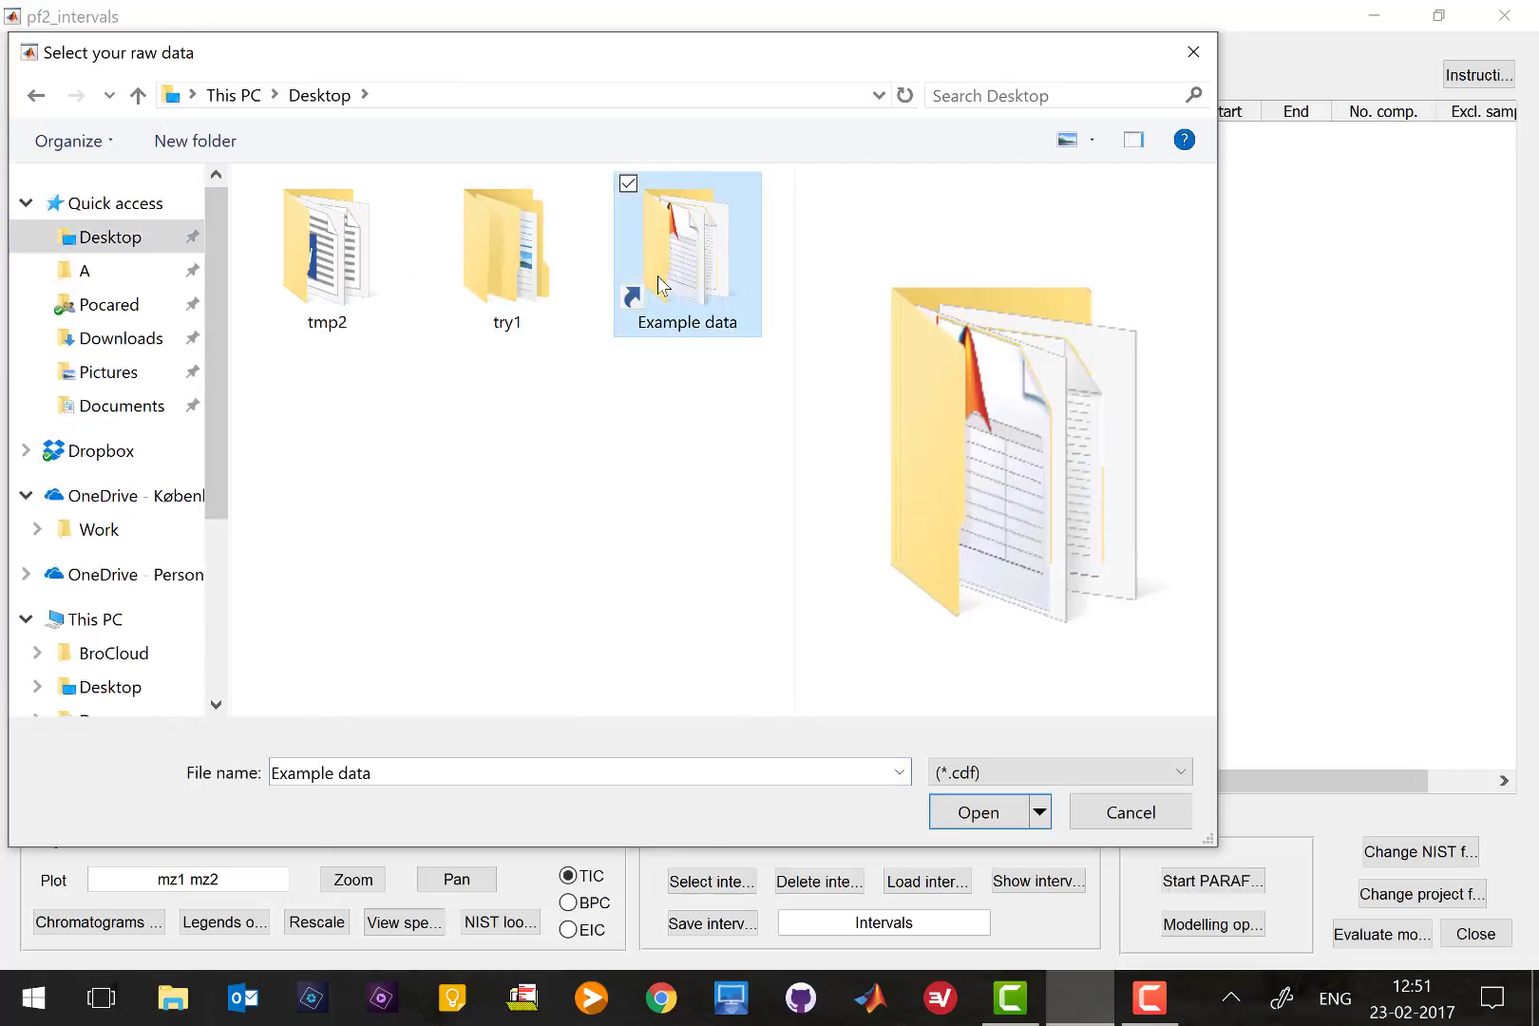
left_click(407, 245)
double_click(407, 245)
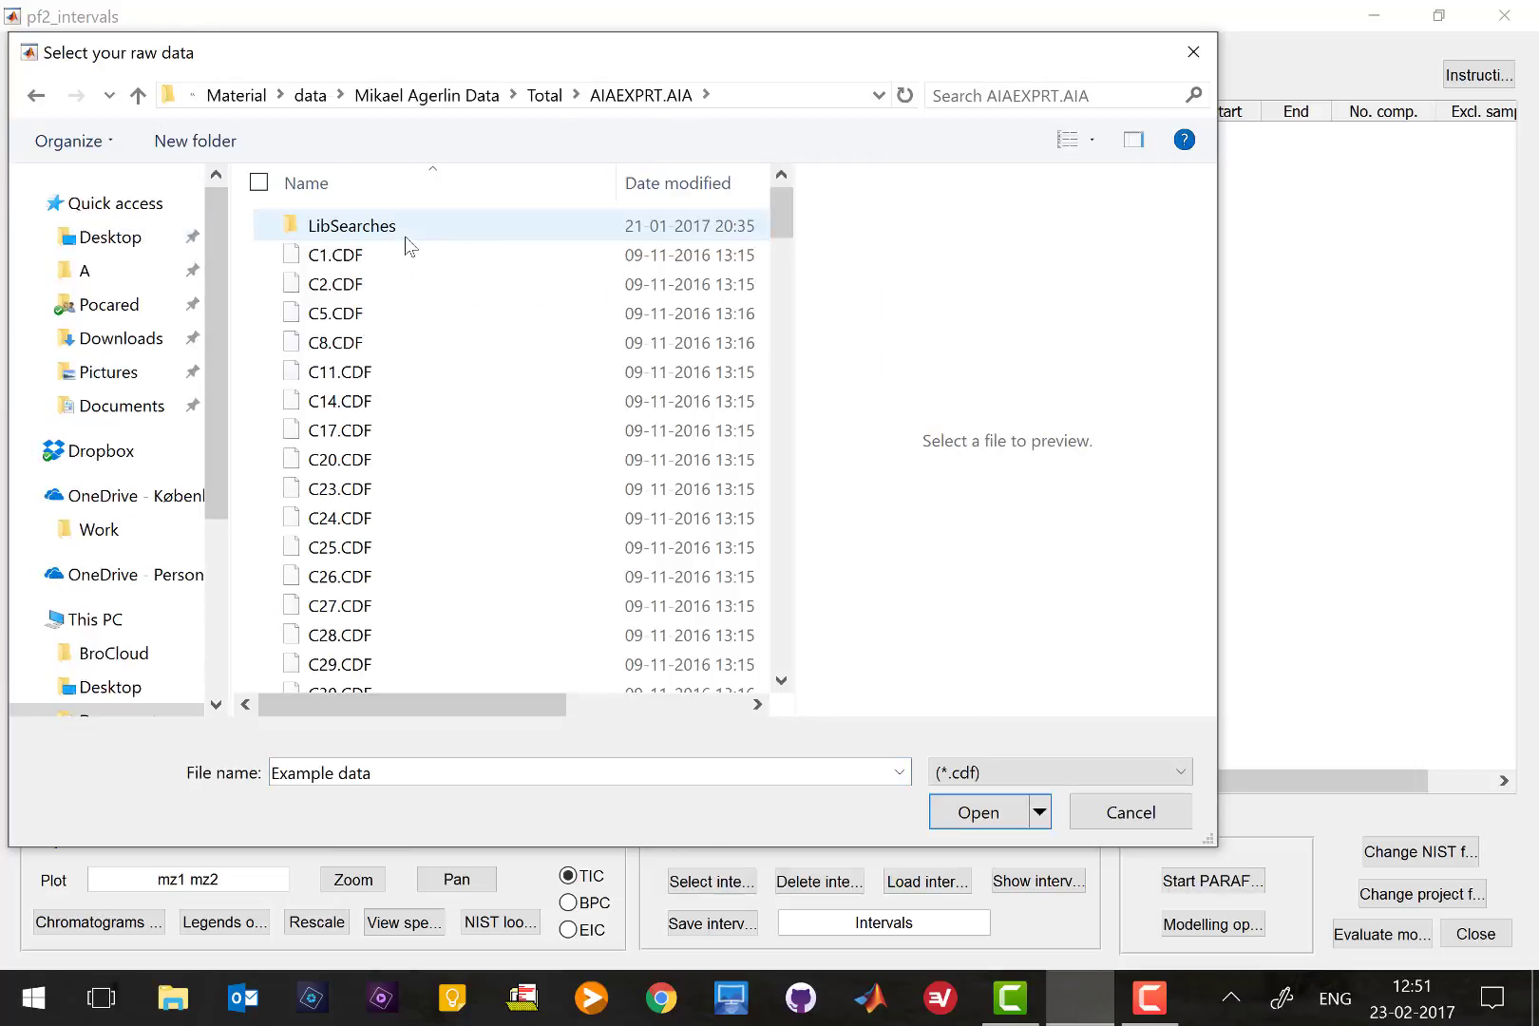
Step: Load the raw data files from C1.CDF through C35.CDF
left_click(380, 259)
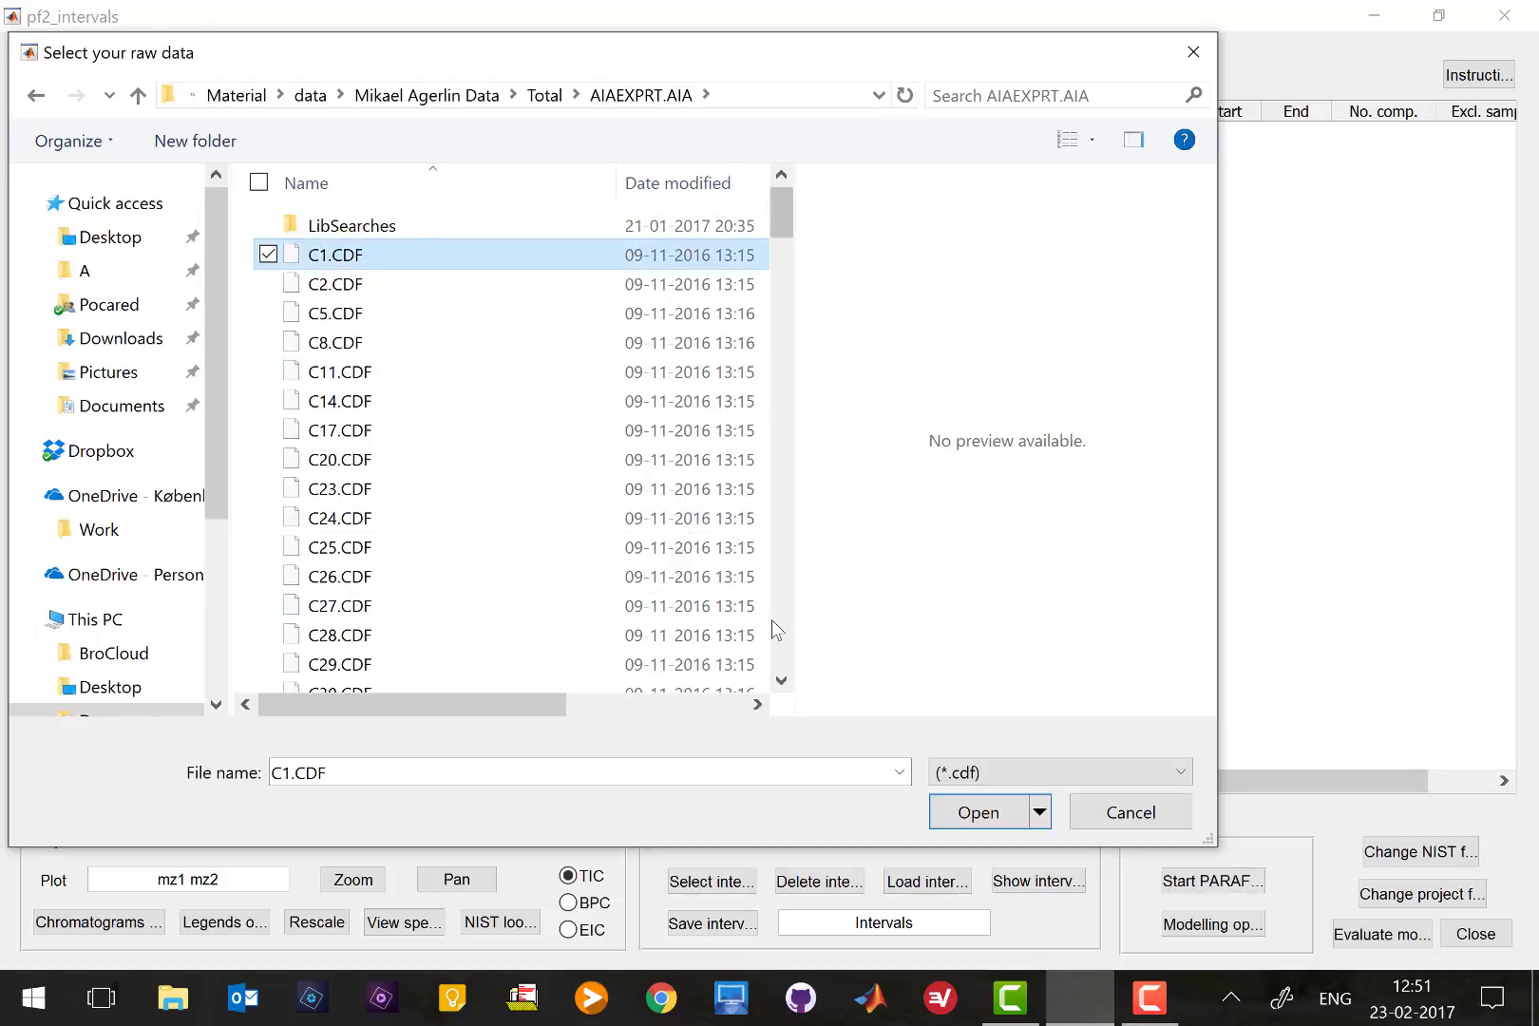
left_click(779, 659)
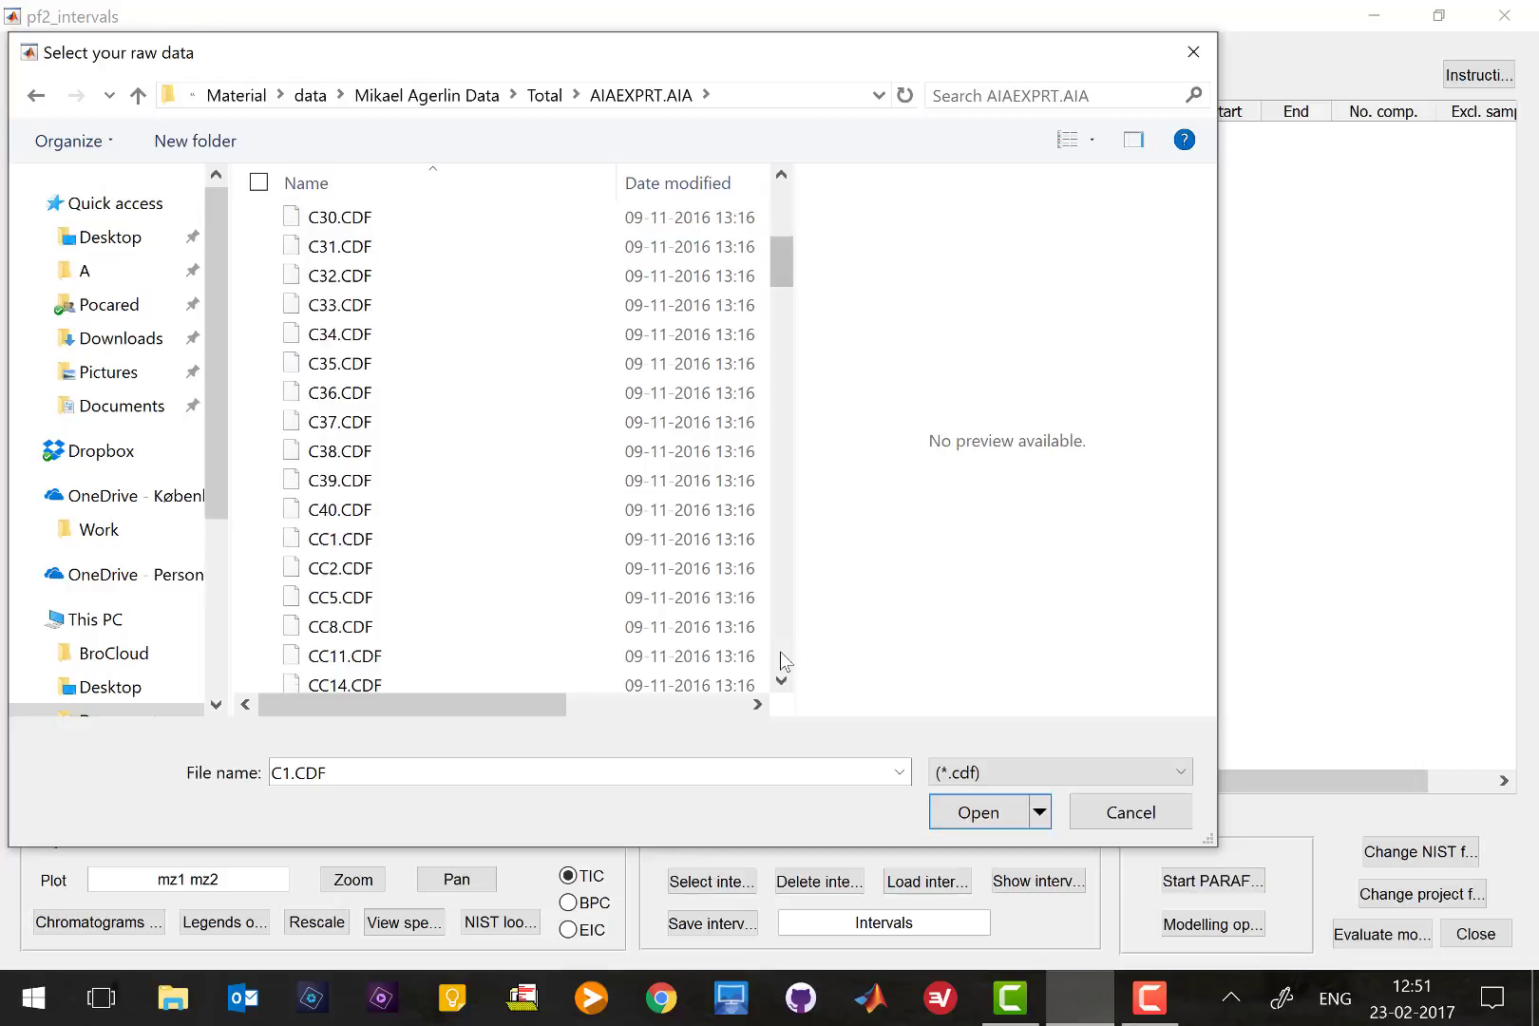
left_click(427, 367, "shift")
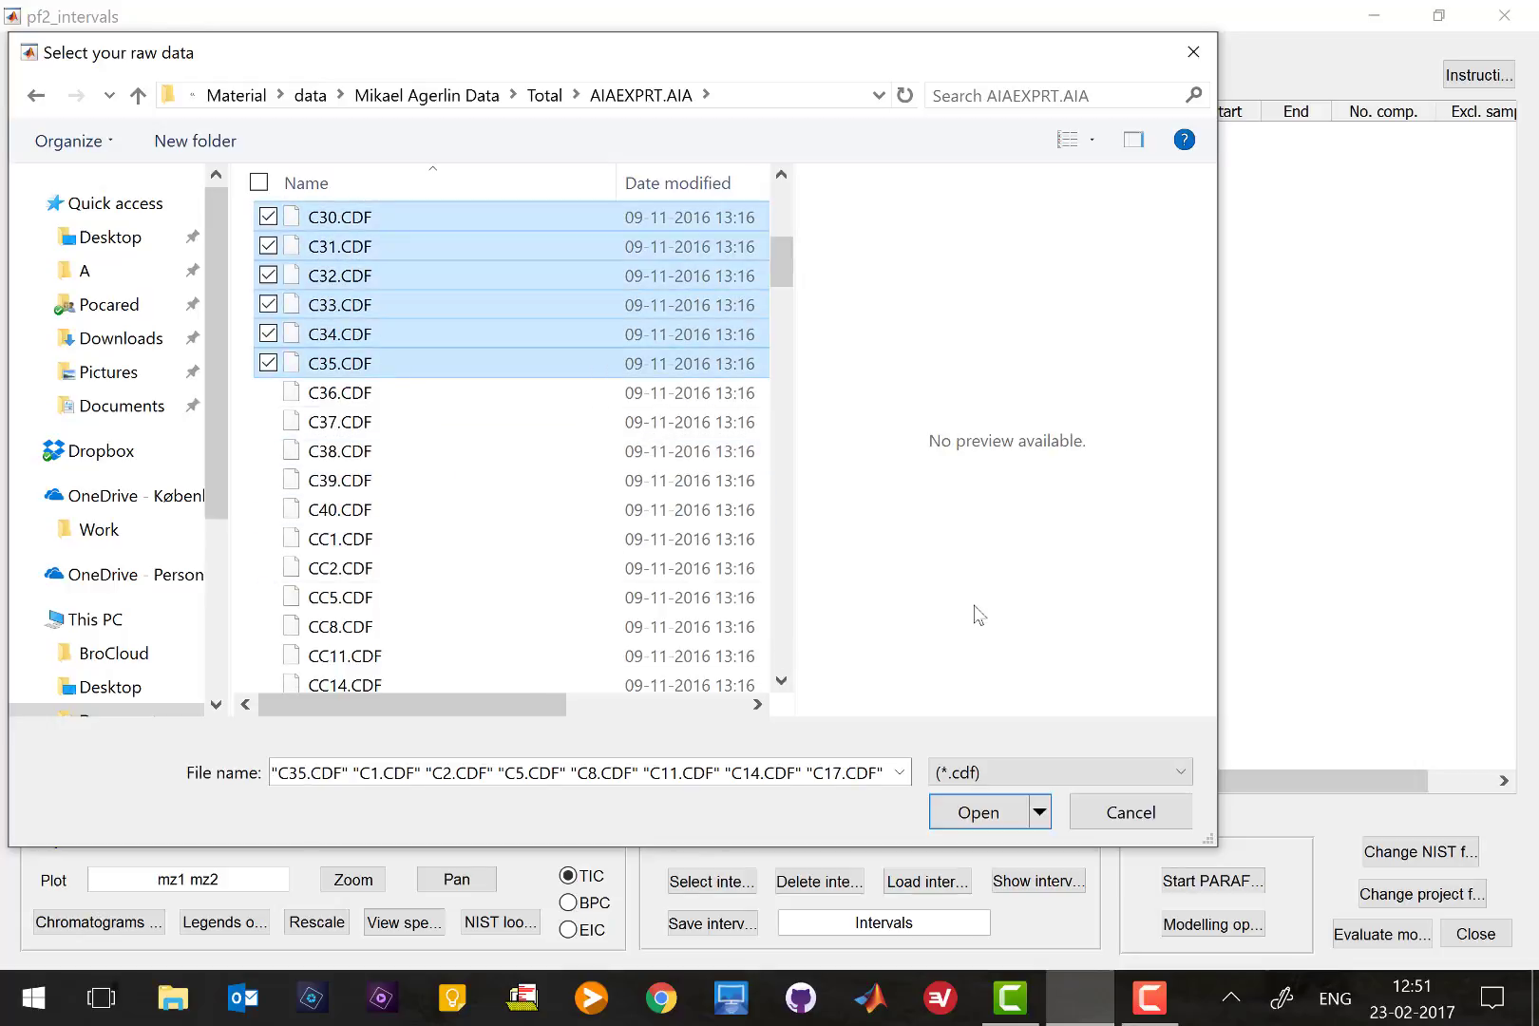
left_click(978, 814)
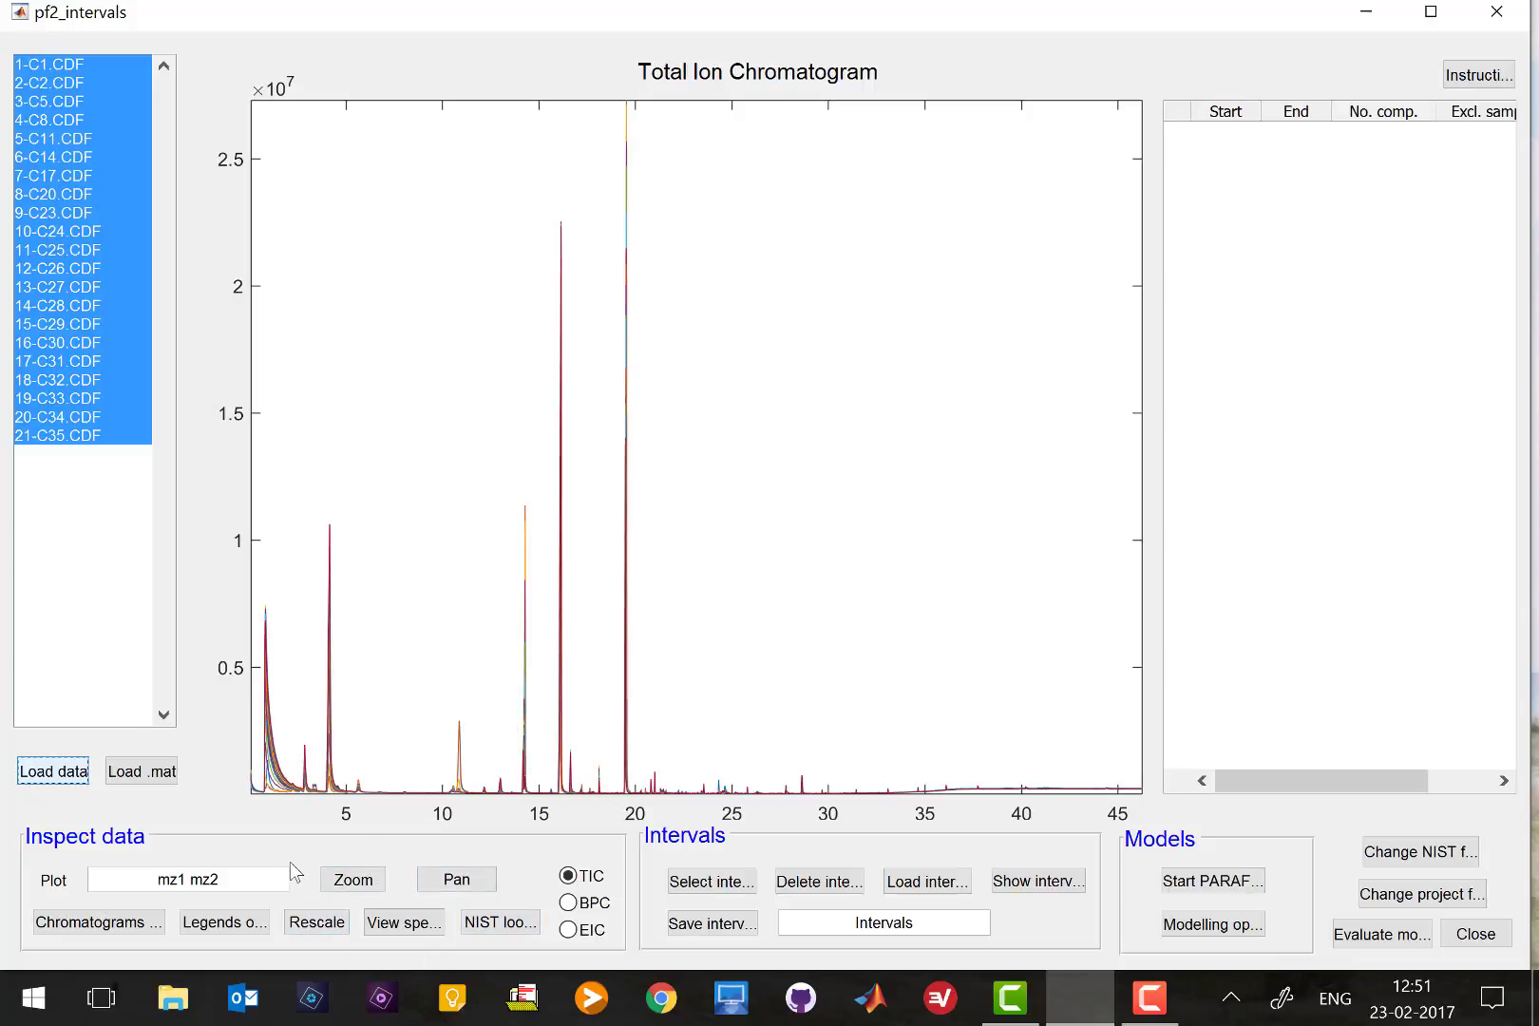
Step: Inspect individual sample chromatograms between about 5 and 15 minutes, and overlay samples 7-C17, 10-C24 and 18-C32
left_click(354, 880)
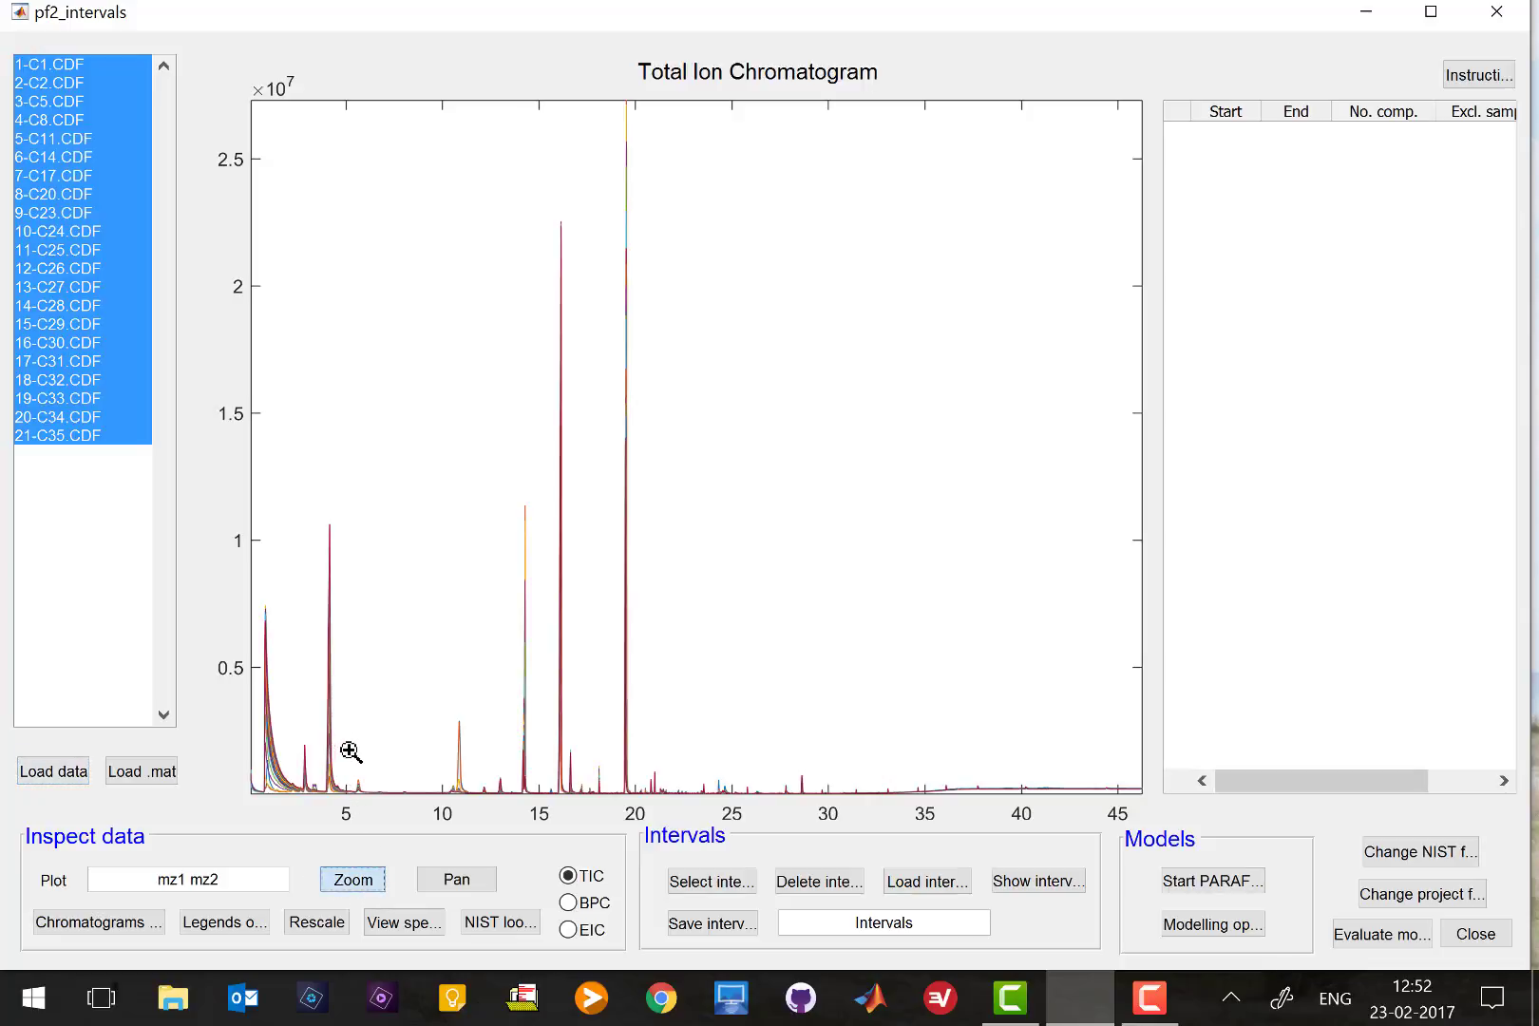
left_click_drag(353, 757, 548, 806)
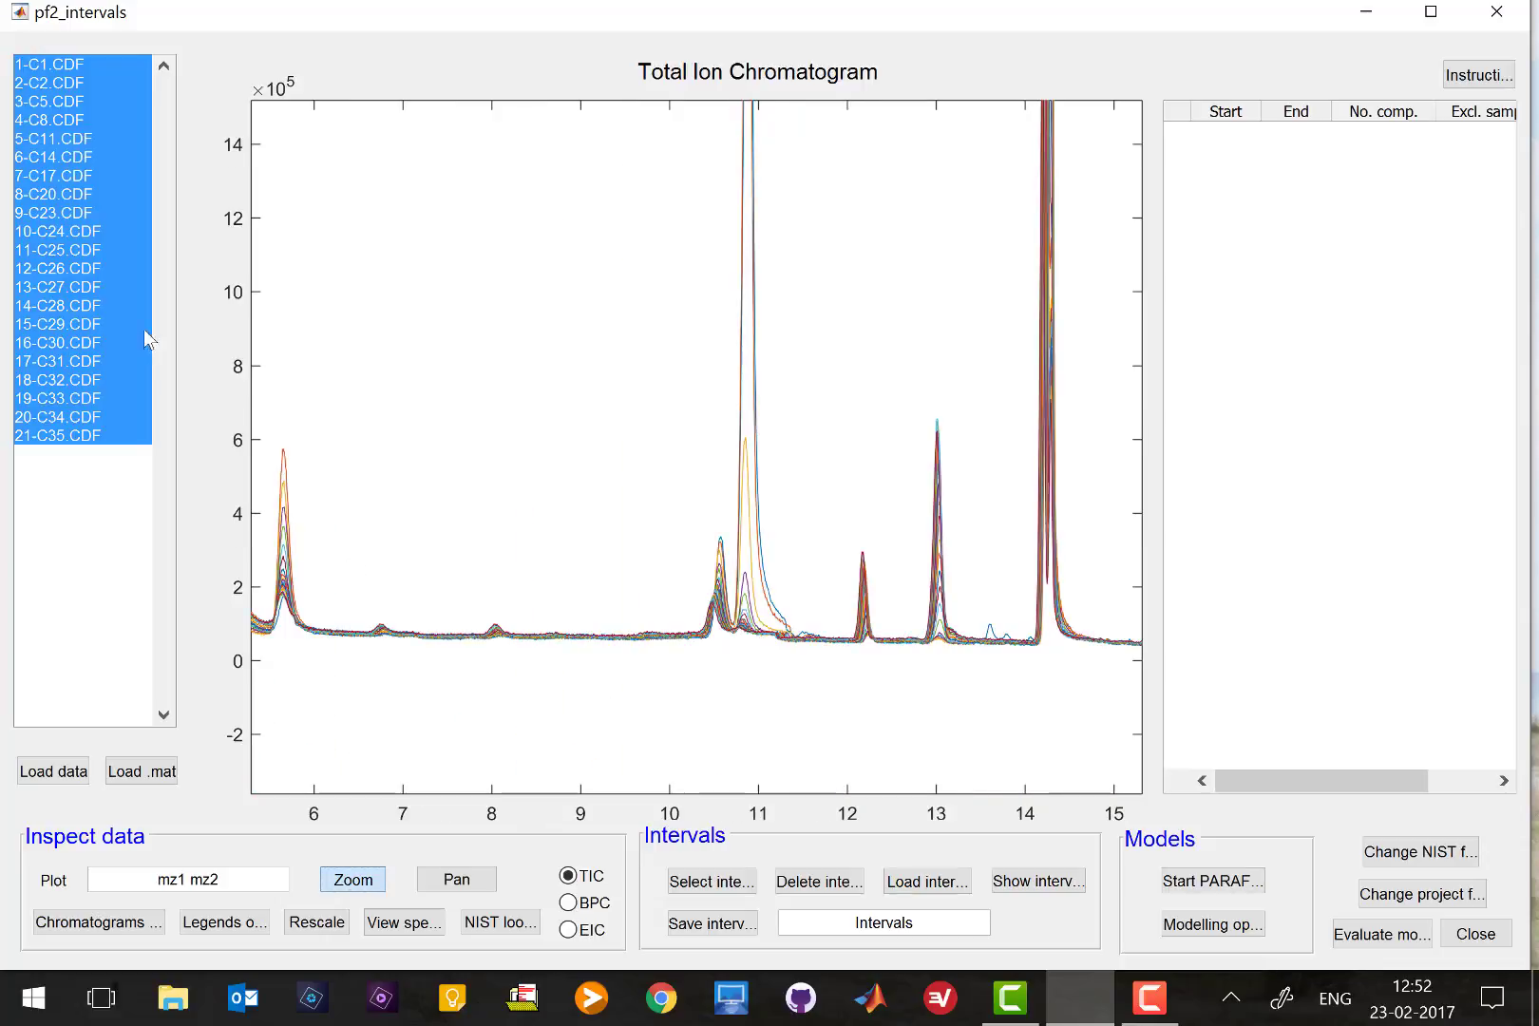
left_click(52, 252)
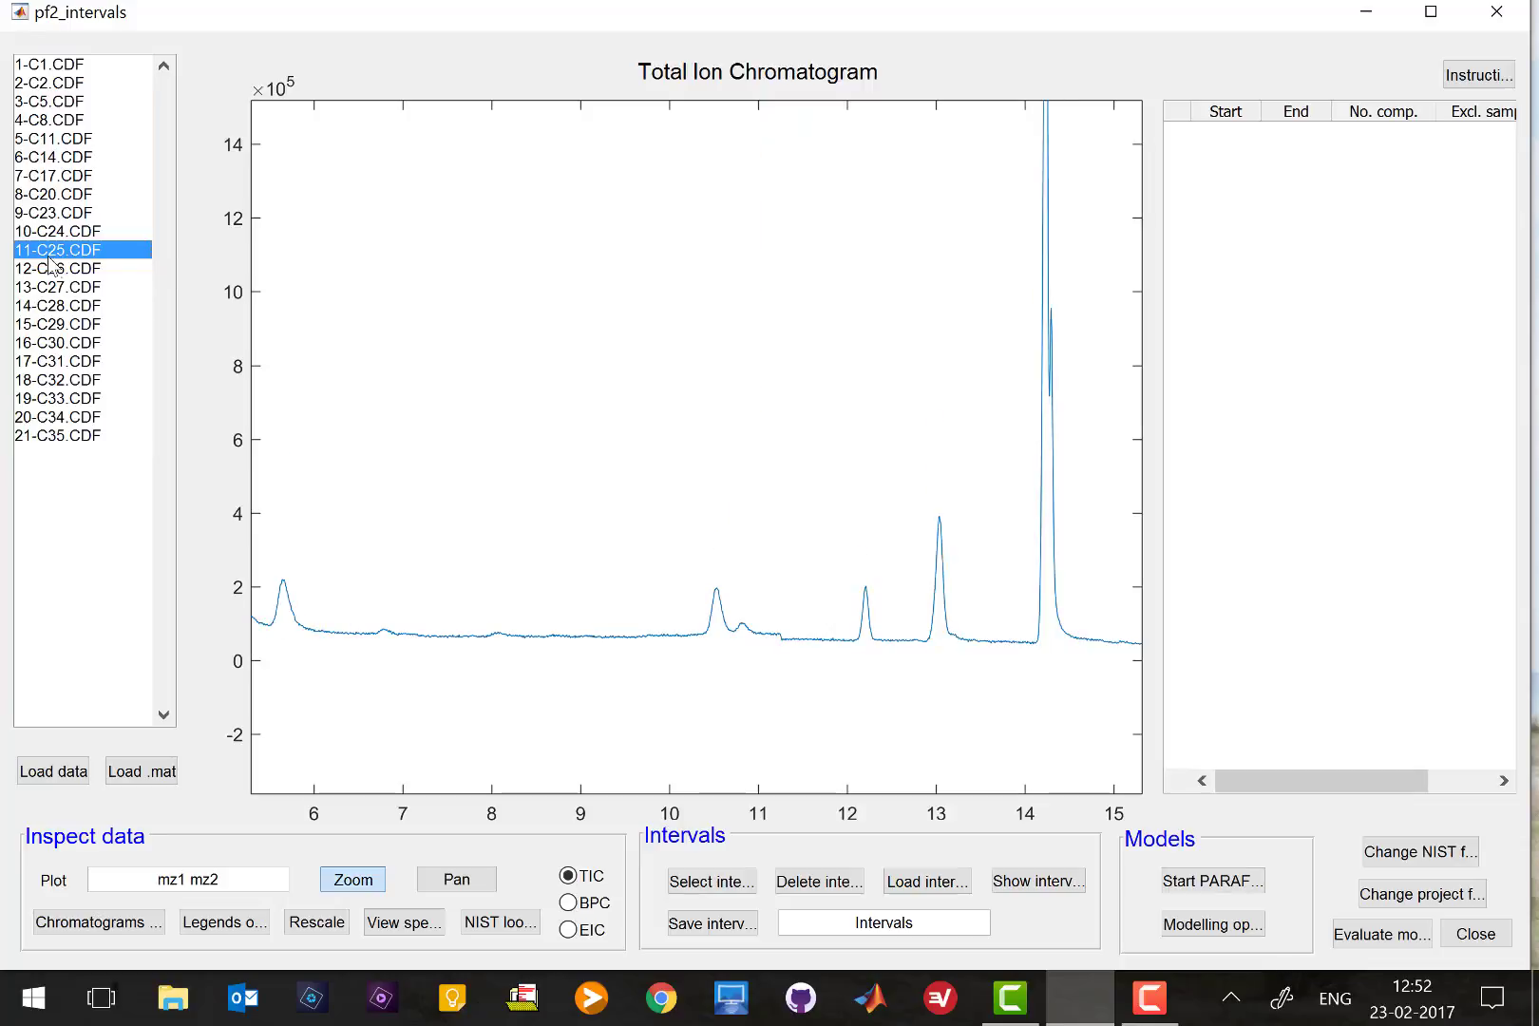
left_click(57, 306)
left_click(57, 341)
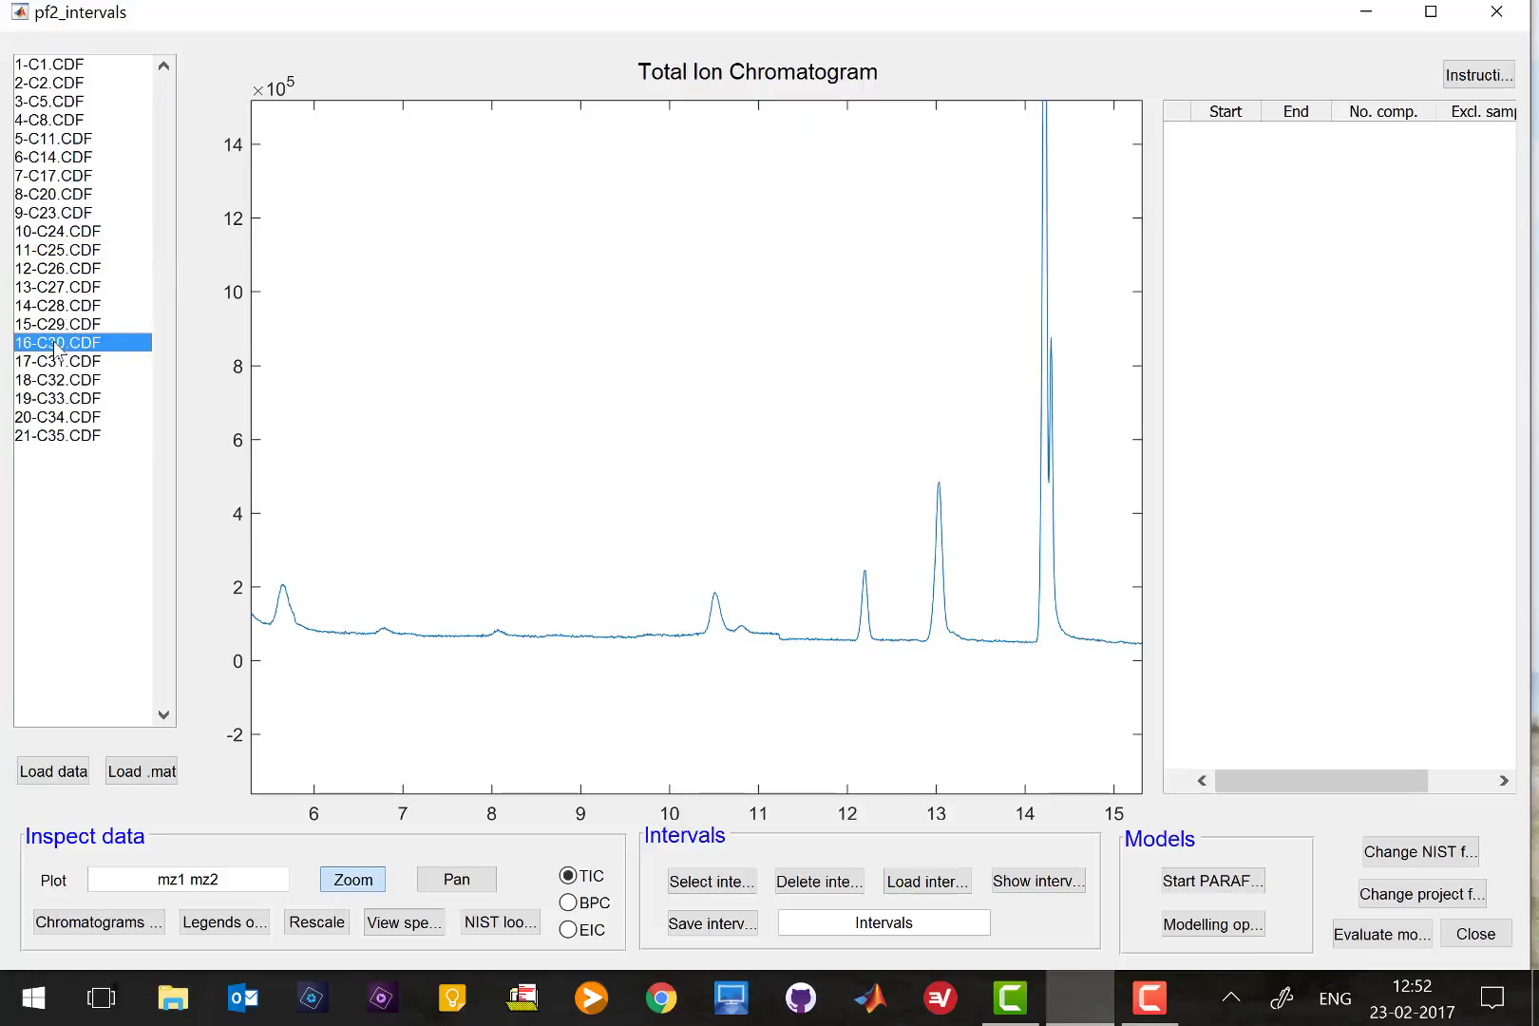
left_click(57, 379)
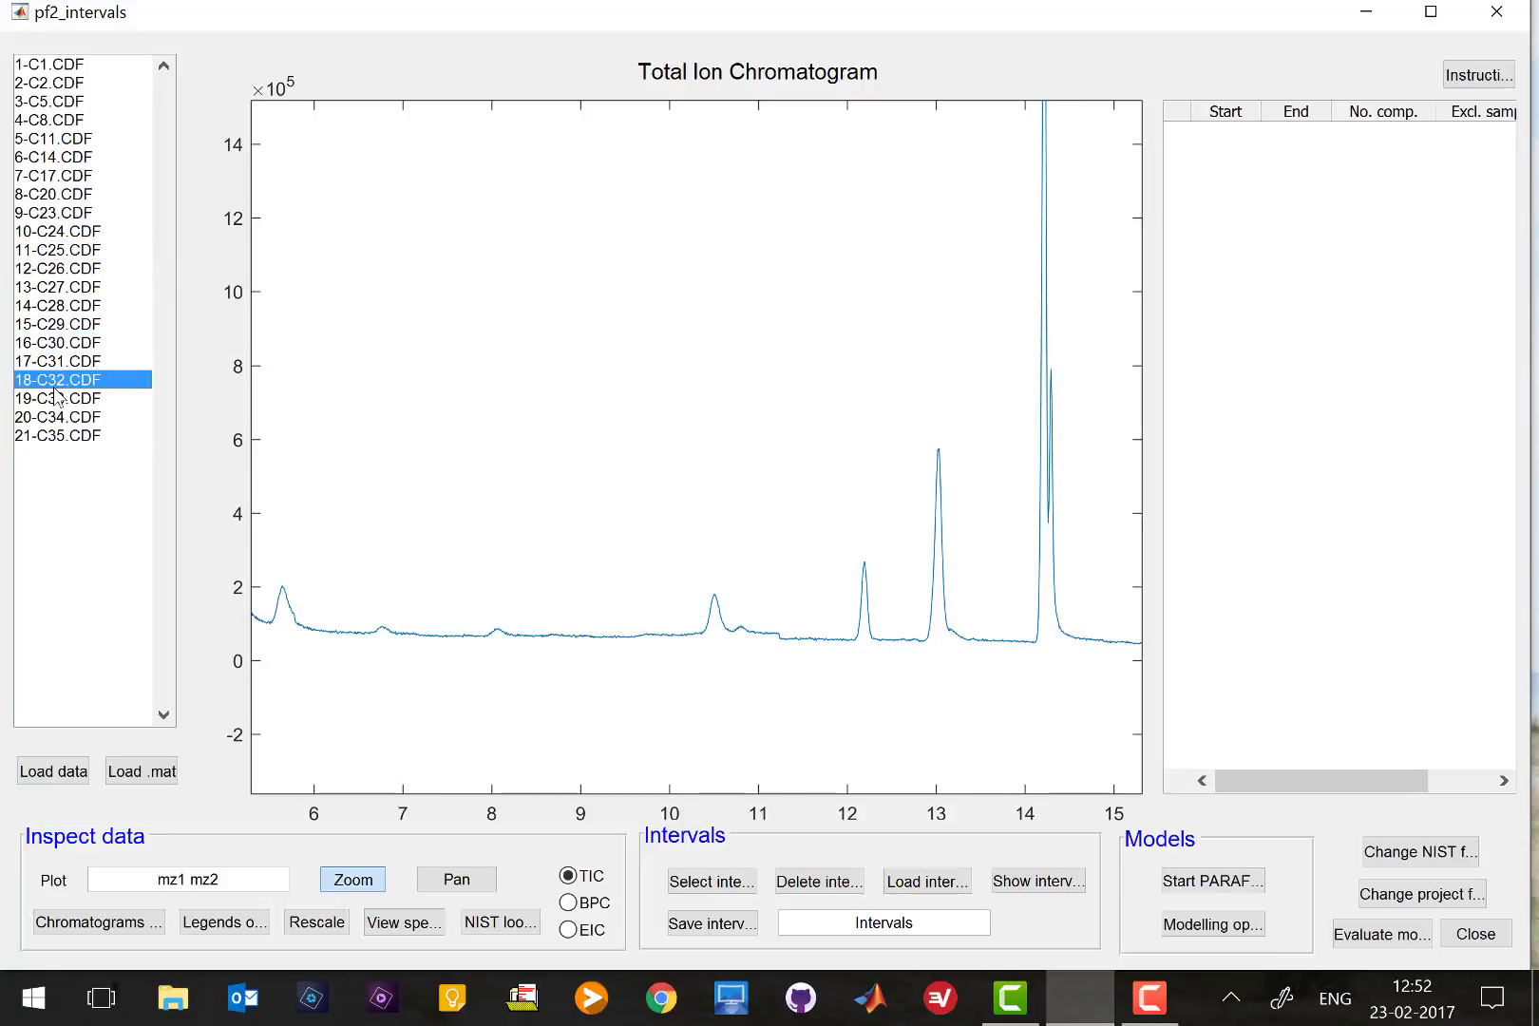
left_click(52, 176, "ctrl")
left_click(51, 230, "ctrl")
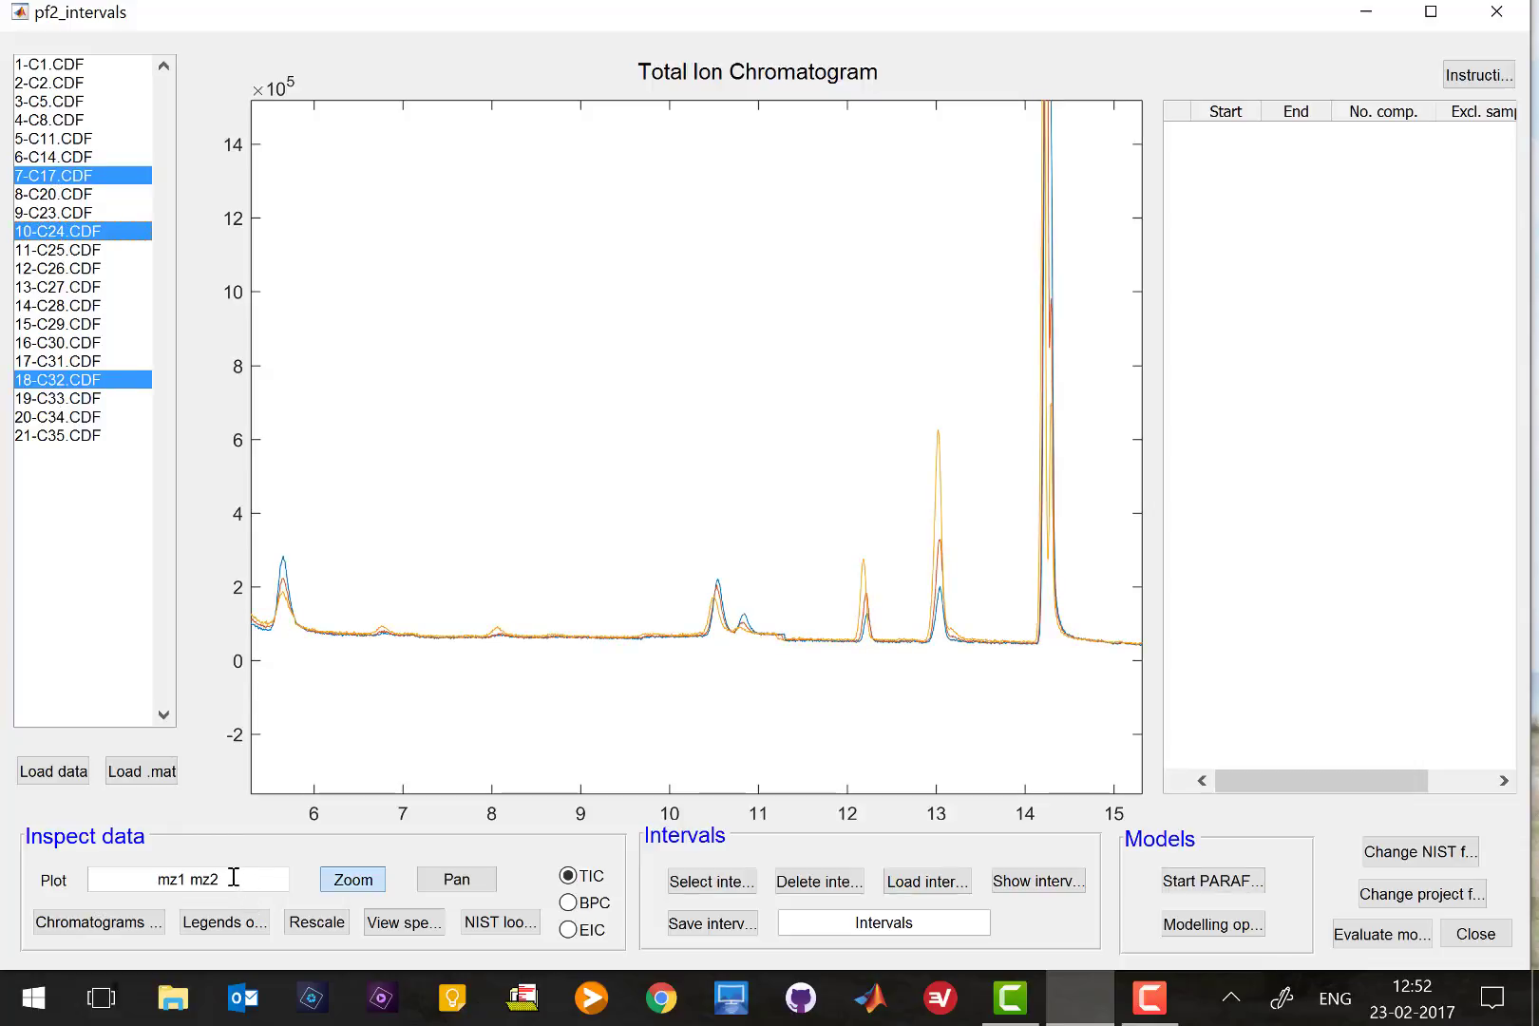
Step: Plot the extracted ion chromatogram for m/z 150 and rescale the plot to fit the data
left_click_drag(233, 877, 140, 874)
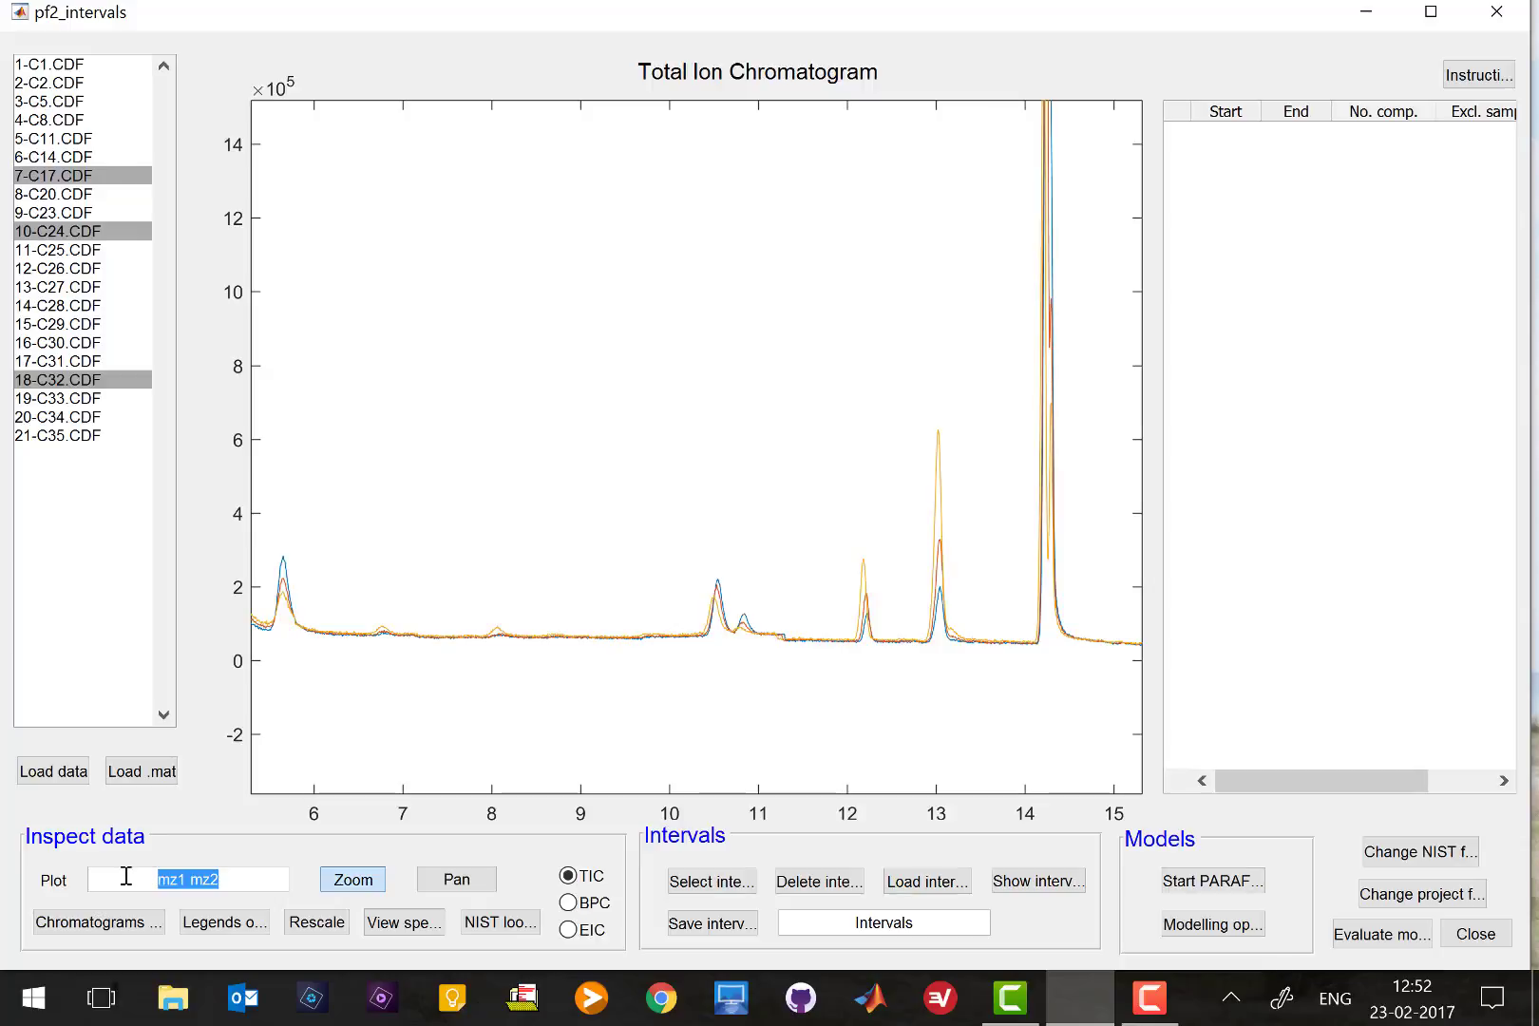
type("150")
key("Down")
key("Down")
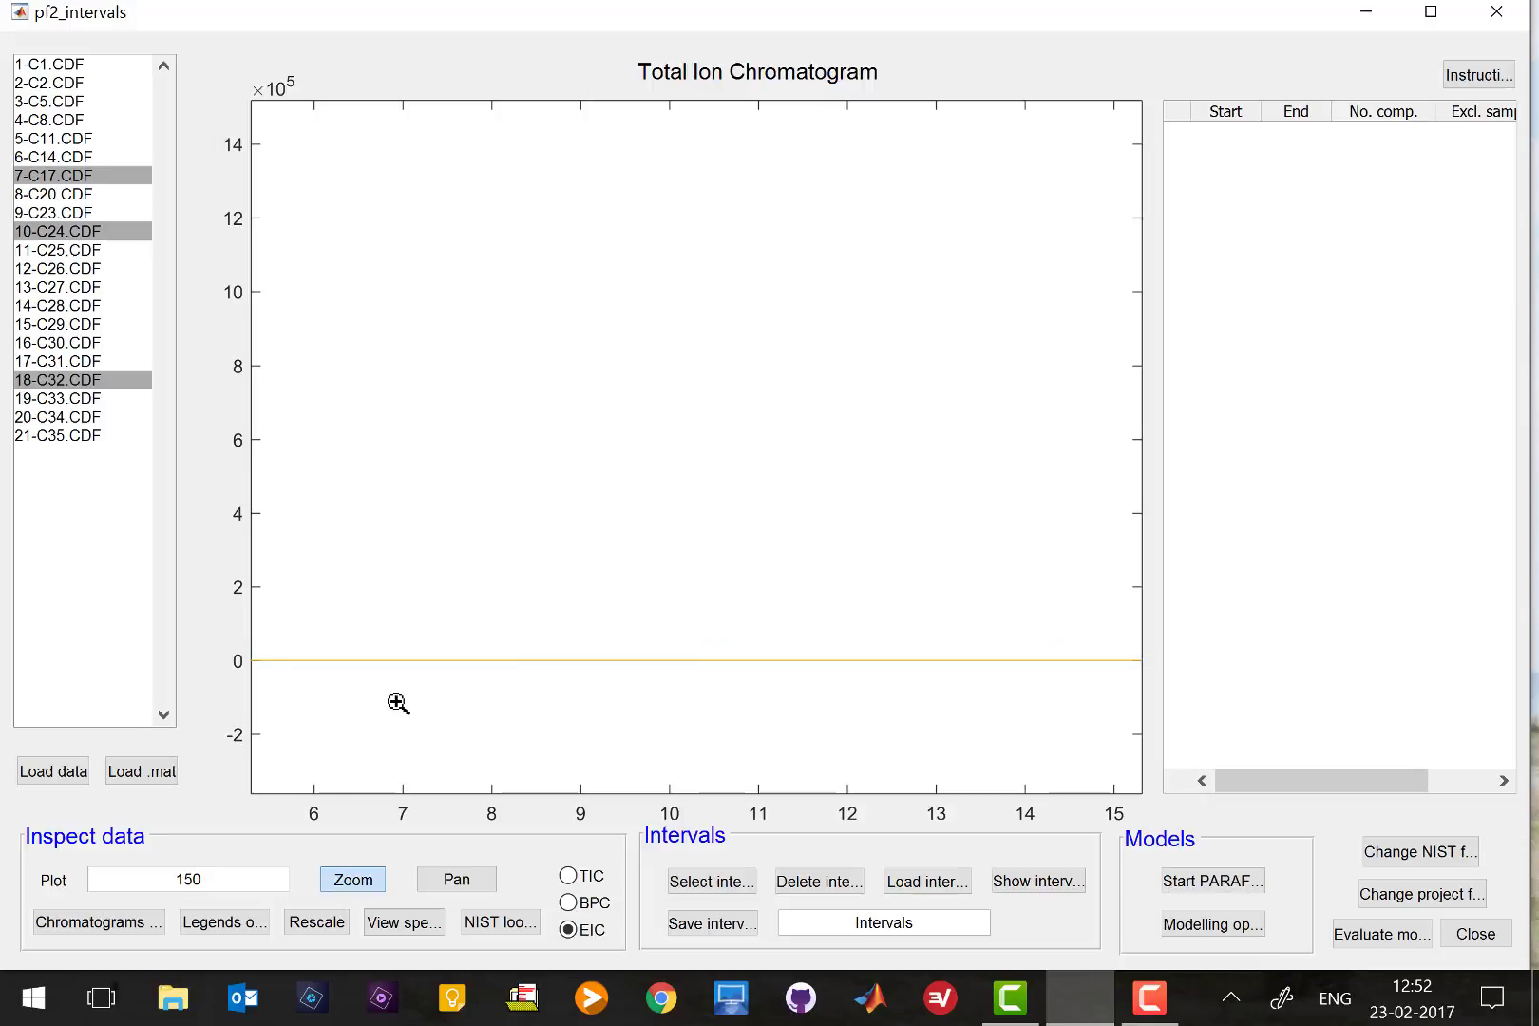
left_click(327, 928)
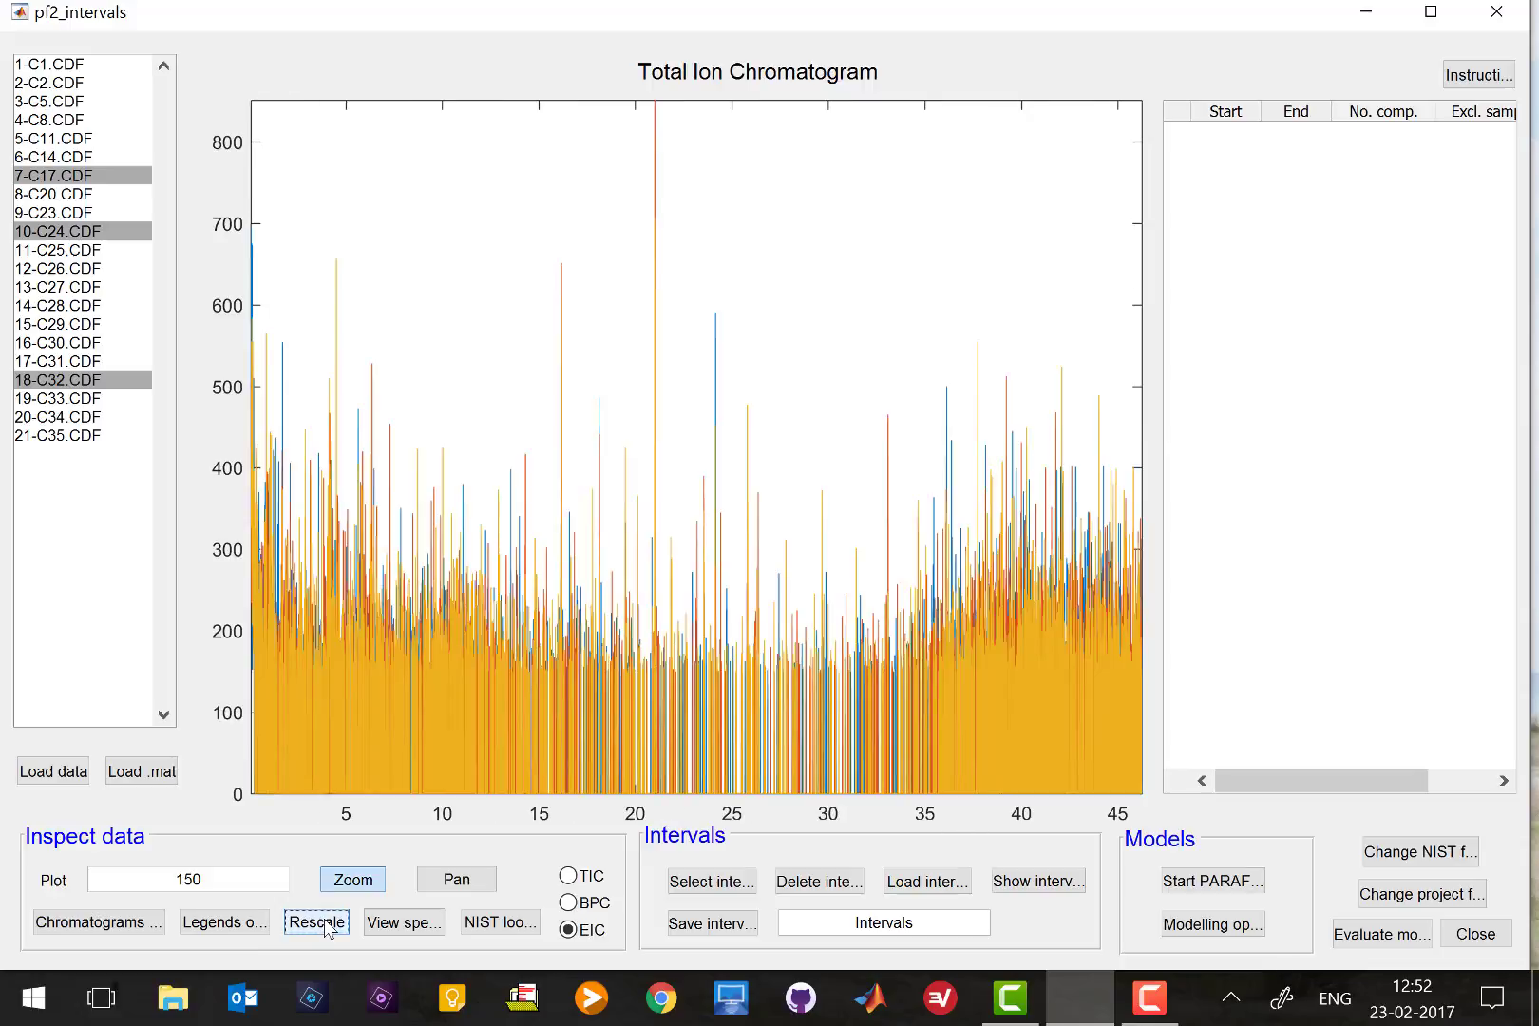
Step: Return to the rescaled total ion chromatogram and zoom in on the region from about 11 to 16 minutes
left_click(574, 882)
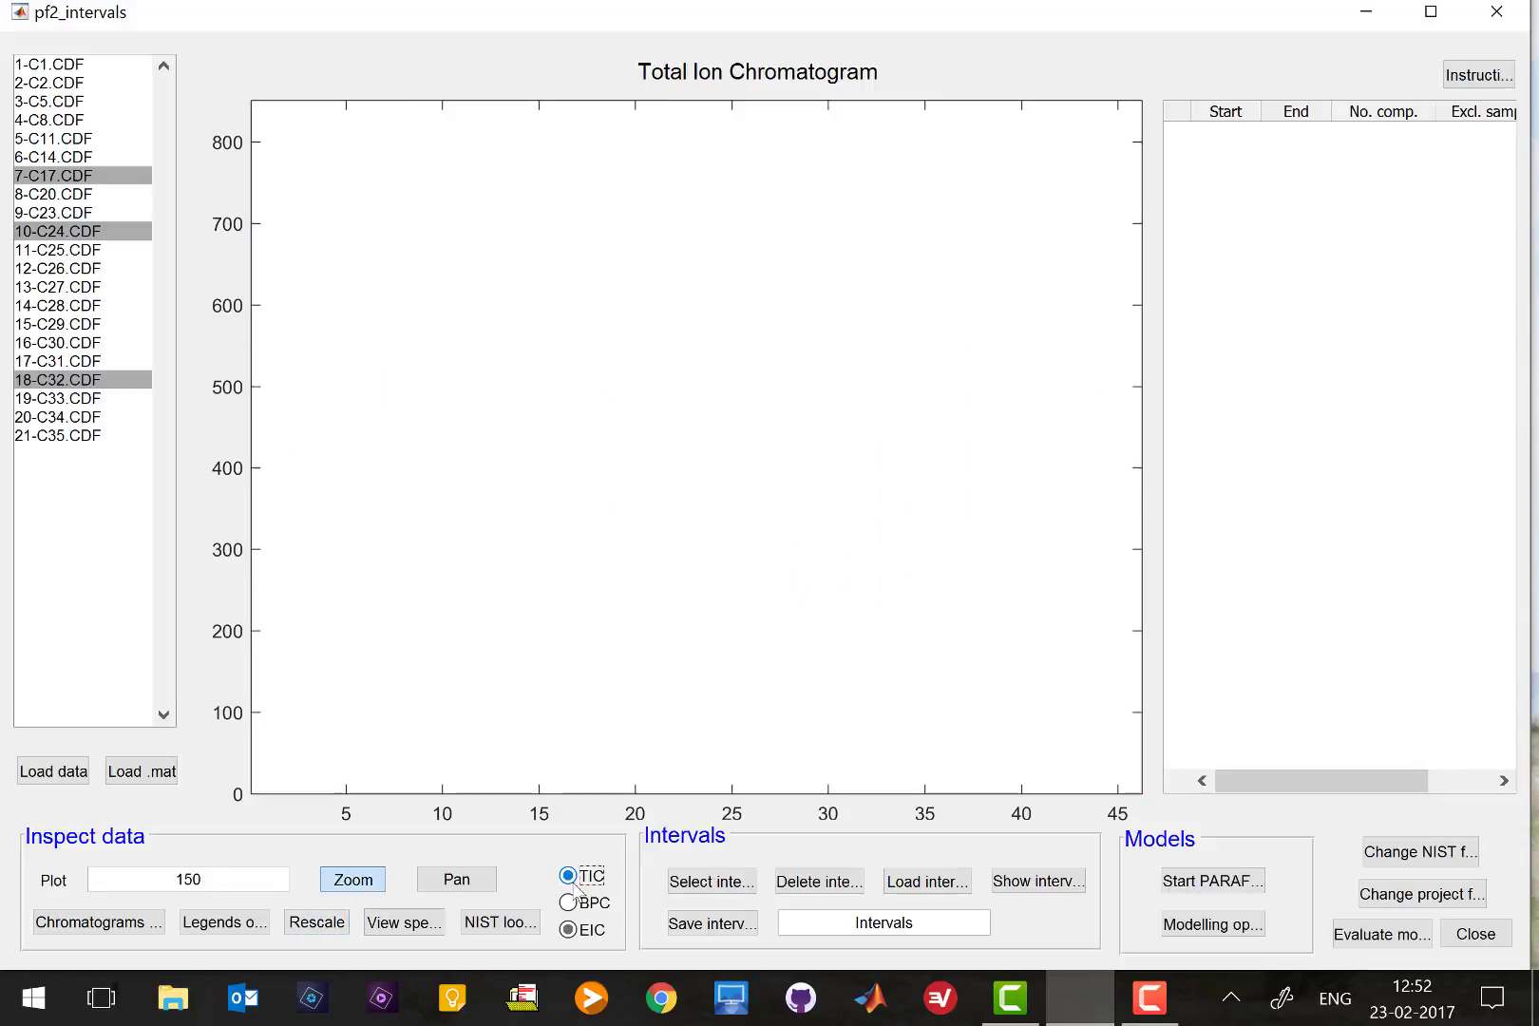
left_click(305, 923)
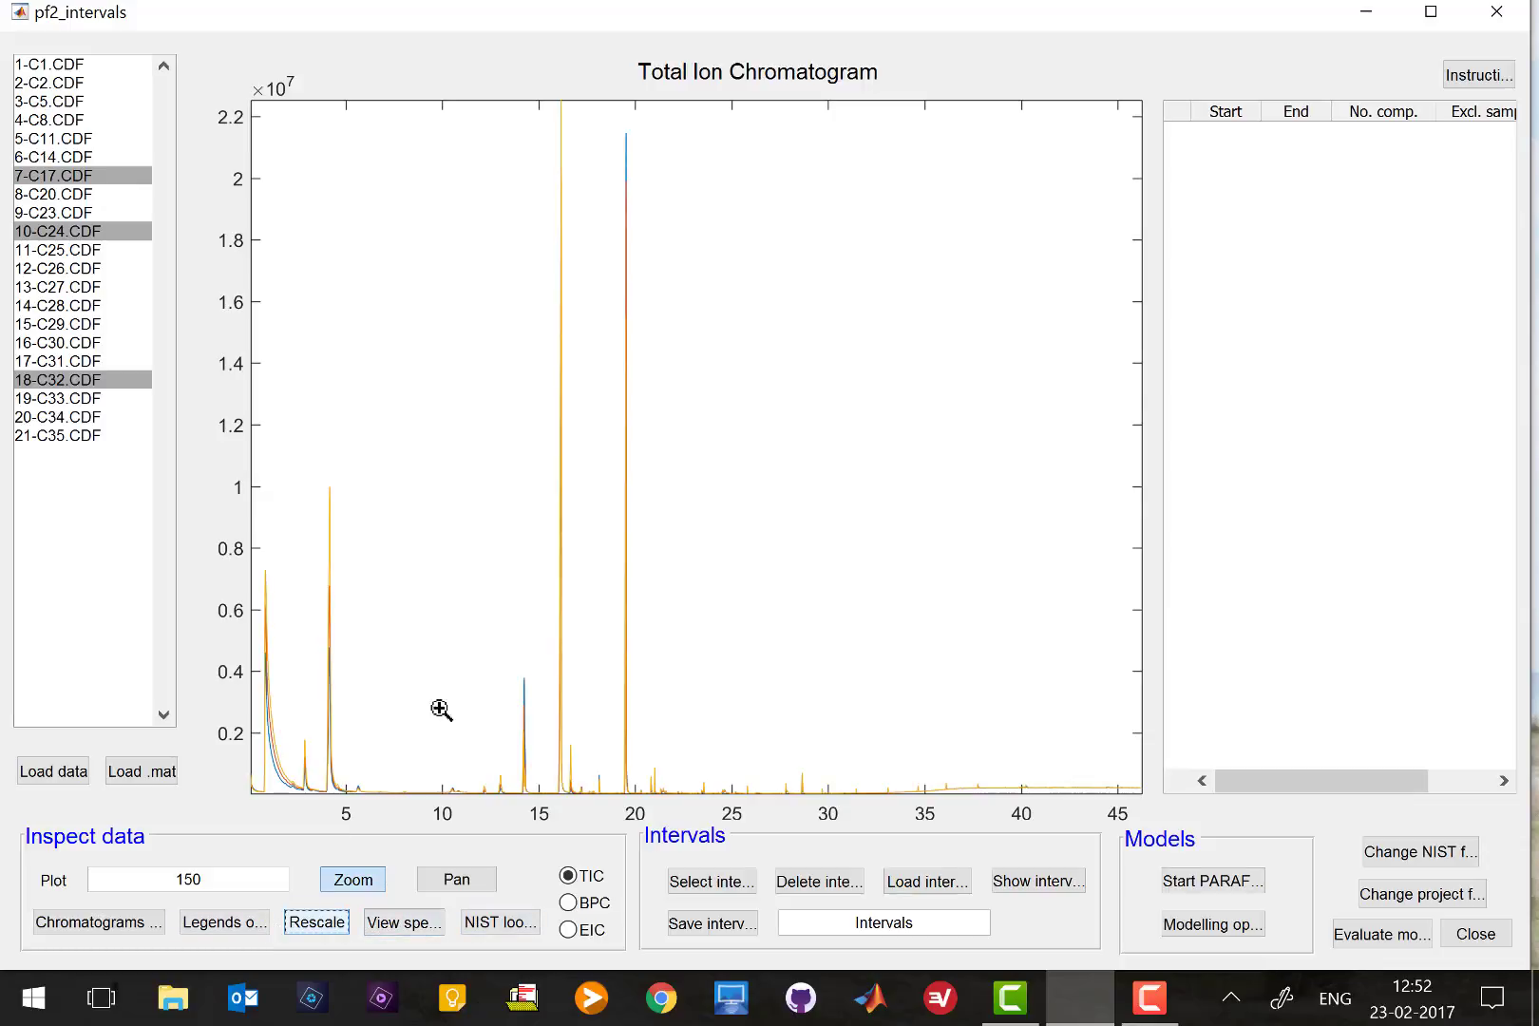
left_click_drag(459, 765, 555, 789)
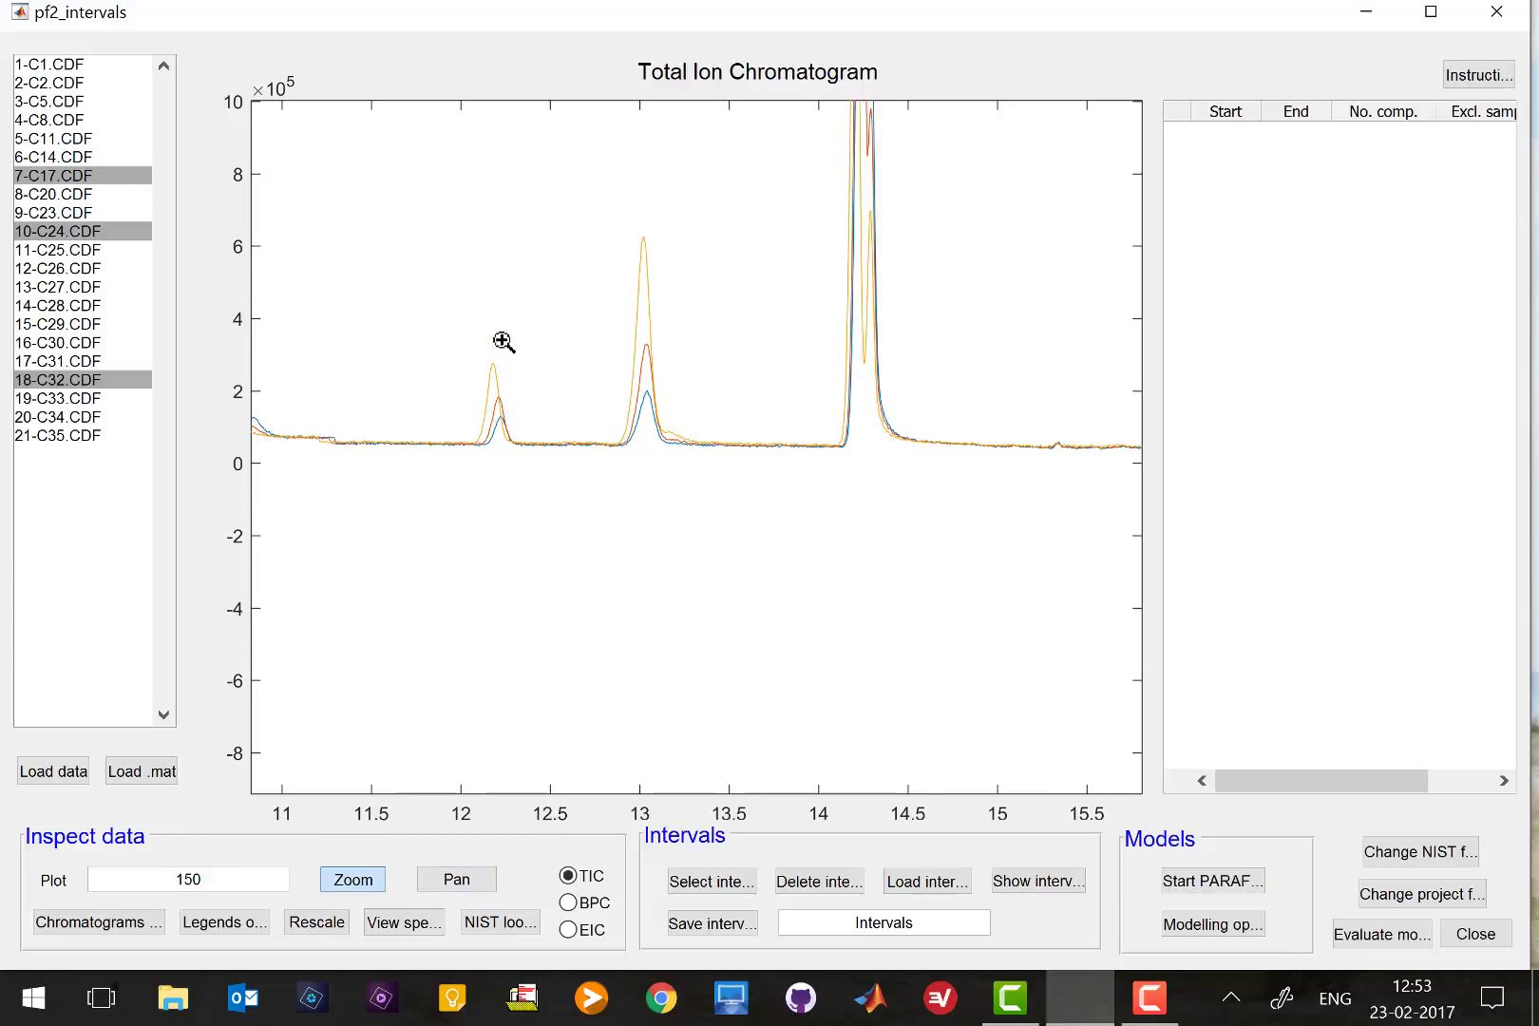
Step: Display the samples' mass spectra at the peak near 12.2 minutes and start an individual NIST look-up
left_click(404, 921)
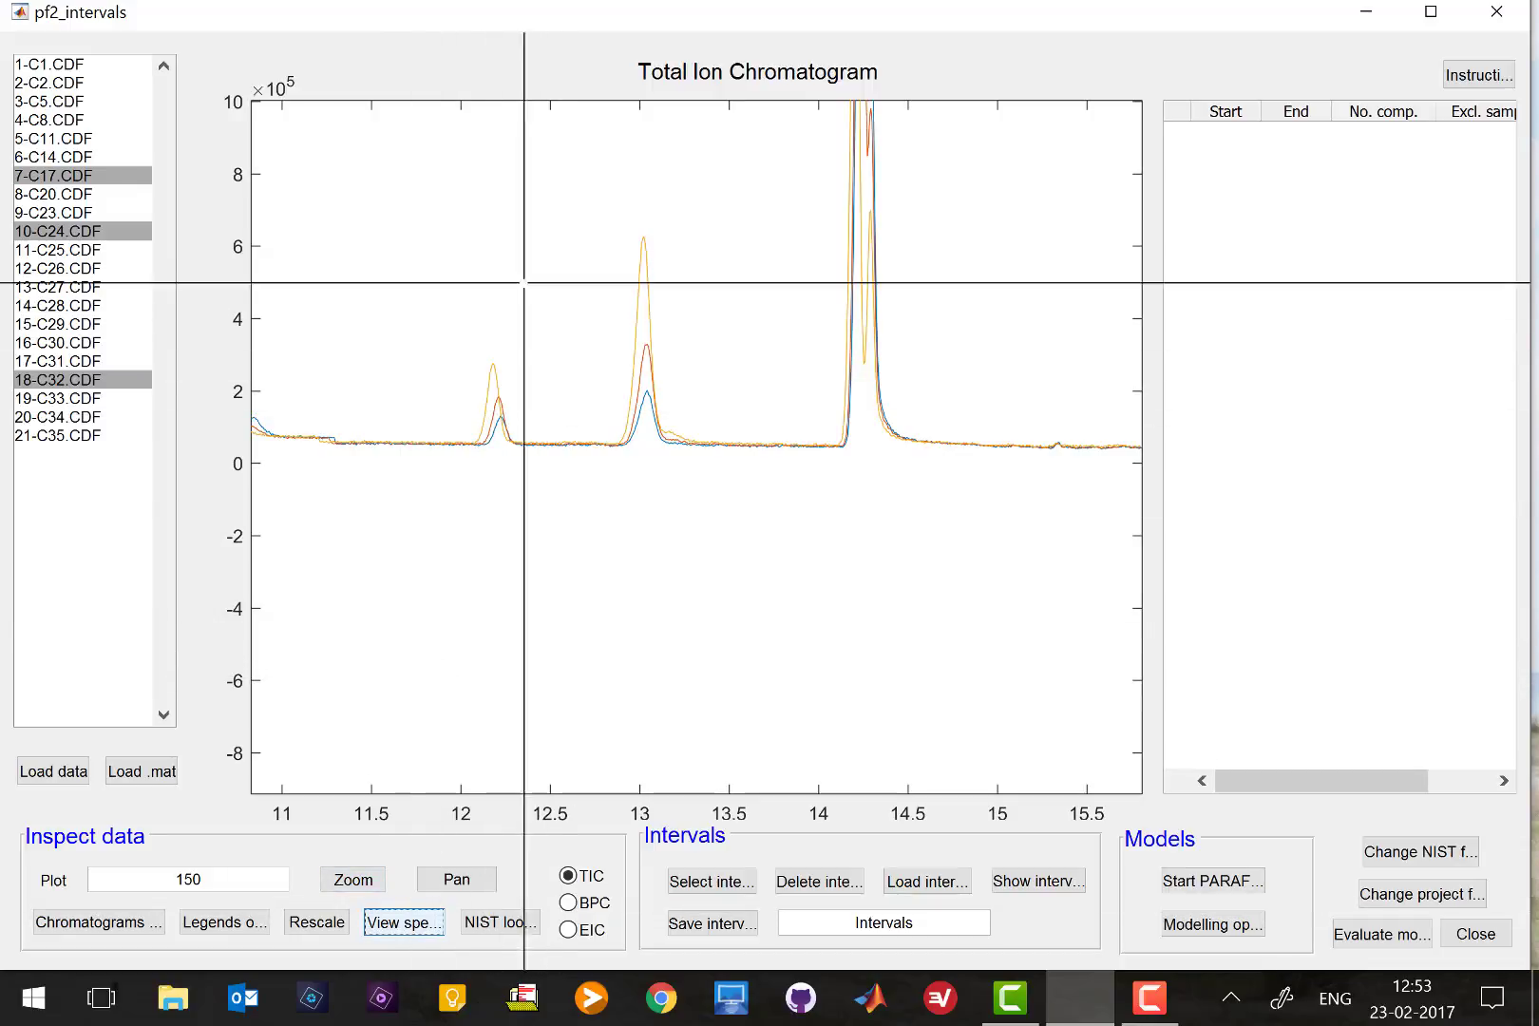
left_click(502, 329)
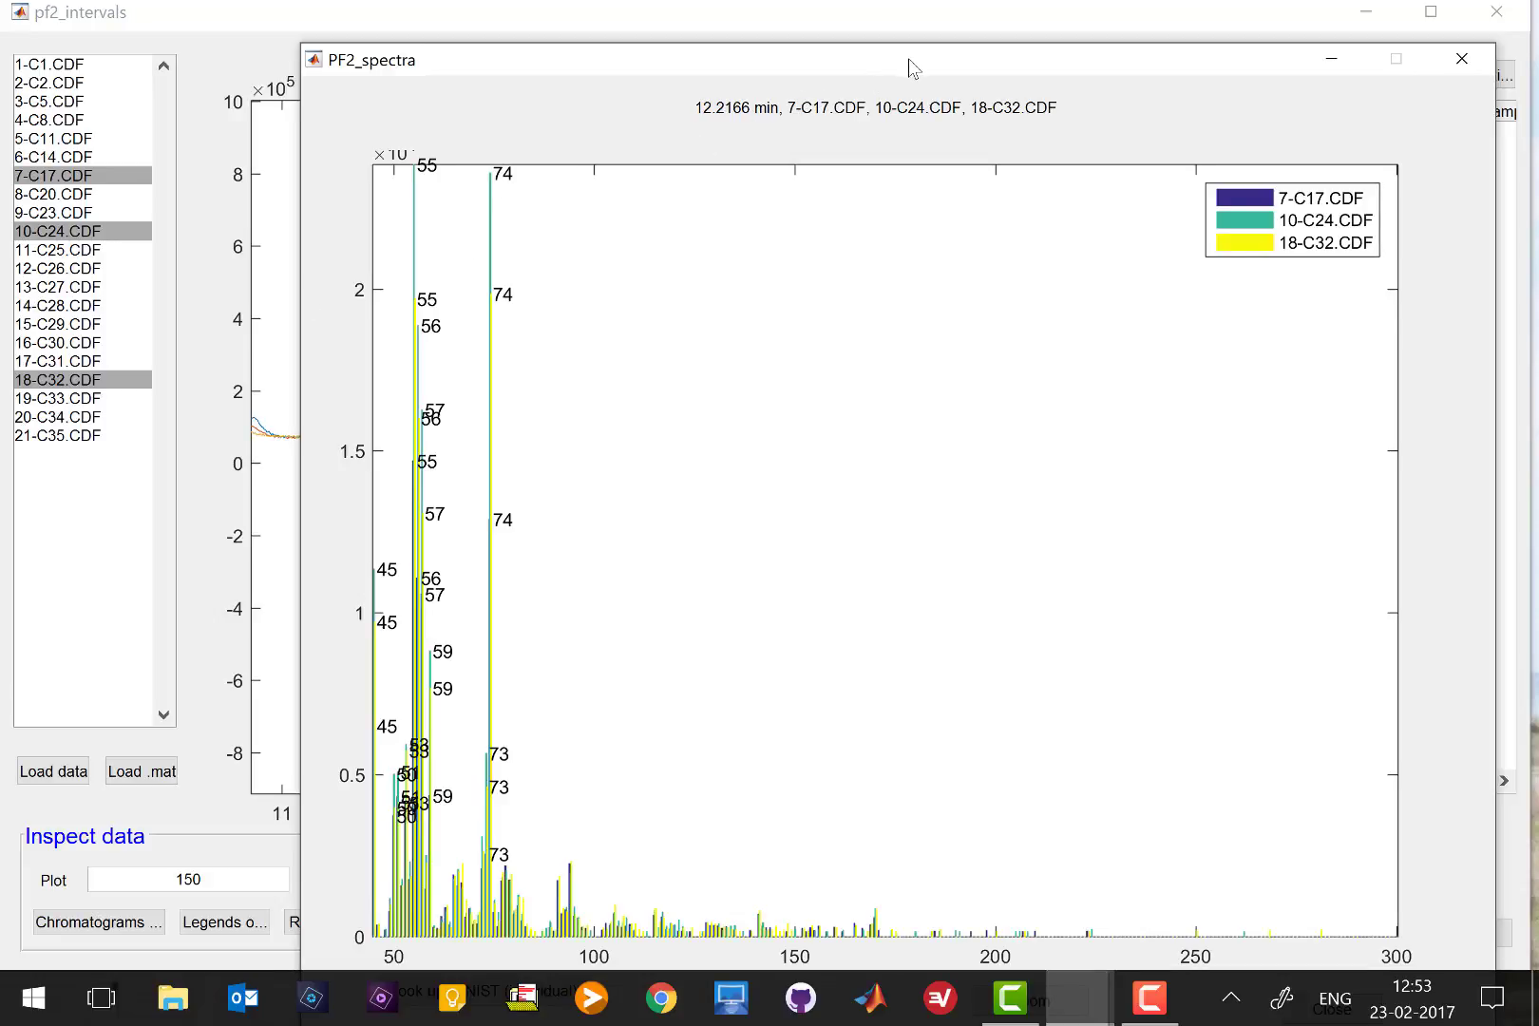
left_click_drag(905, 68, 750, 39)
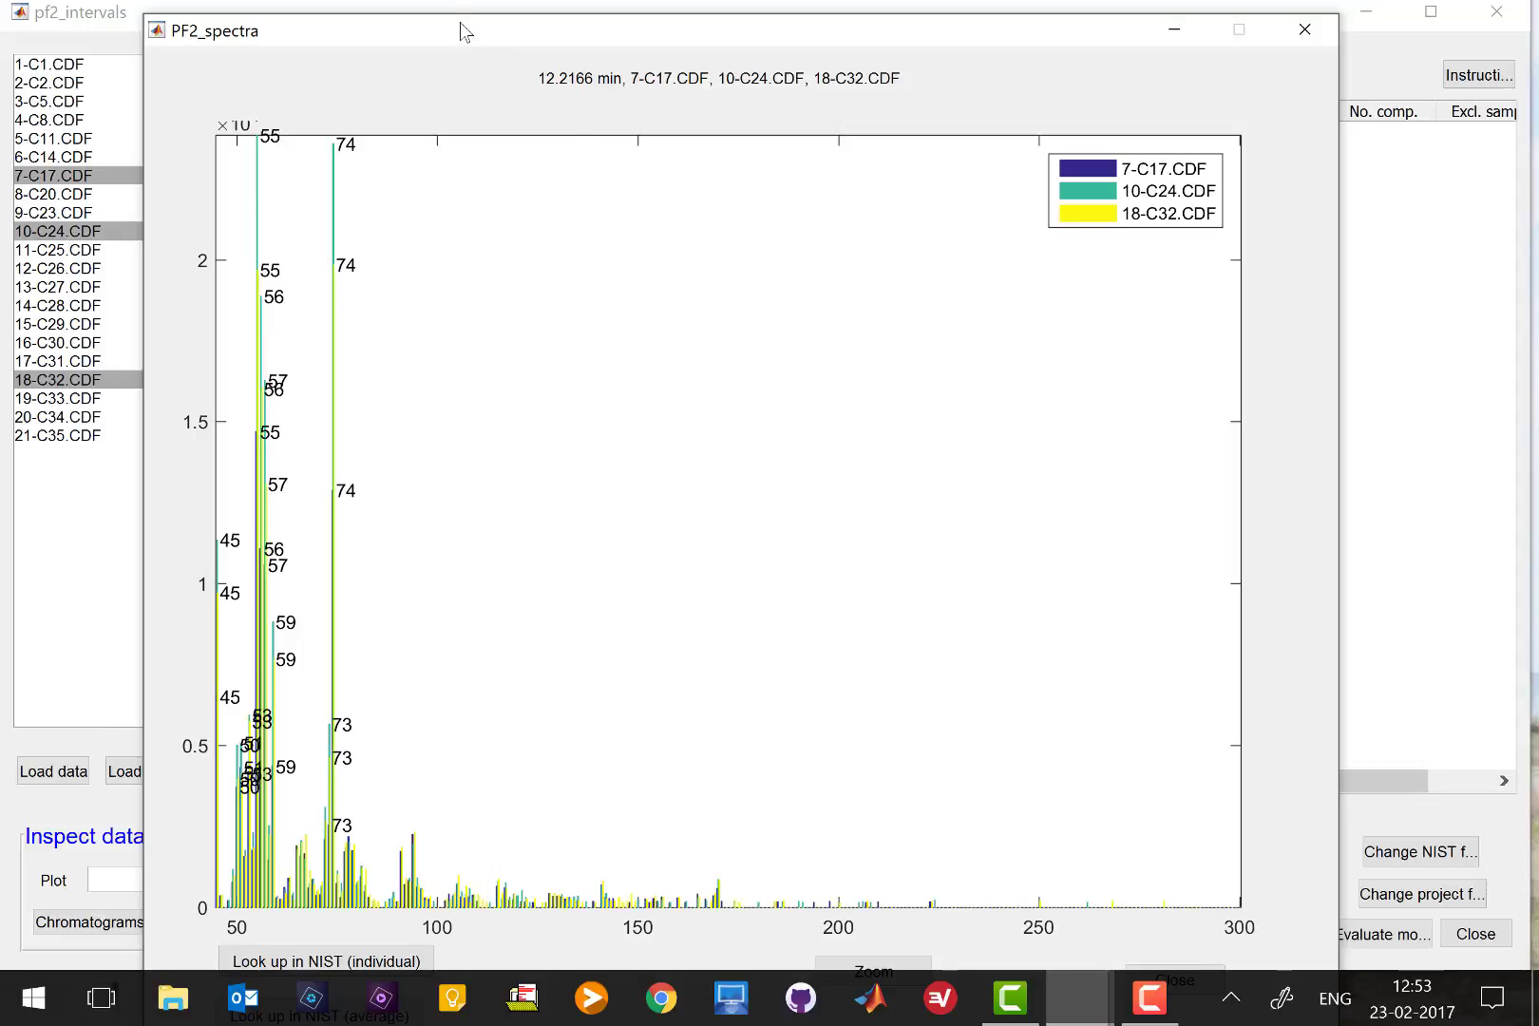
left_click_drag(461, 23, 460, 1)
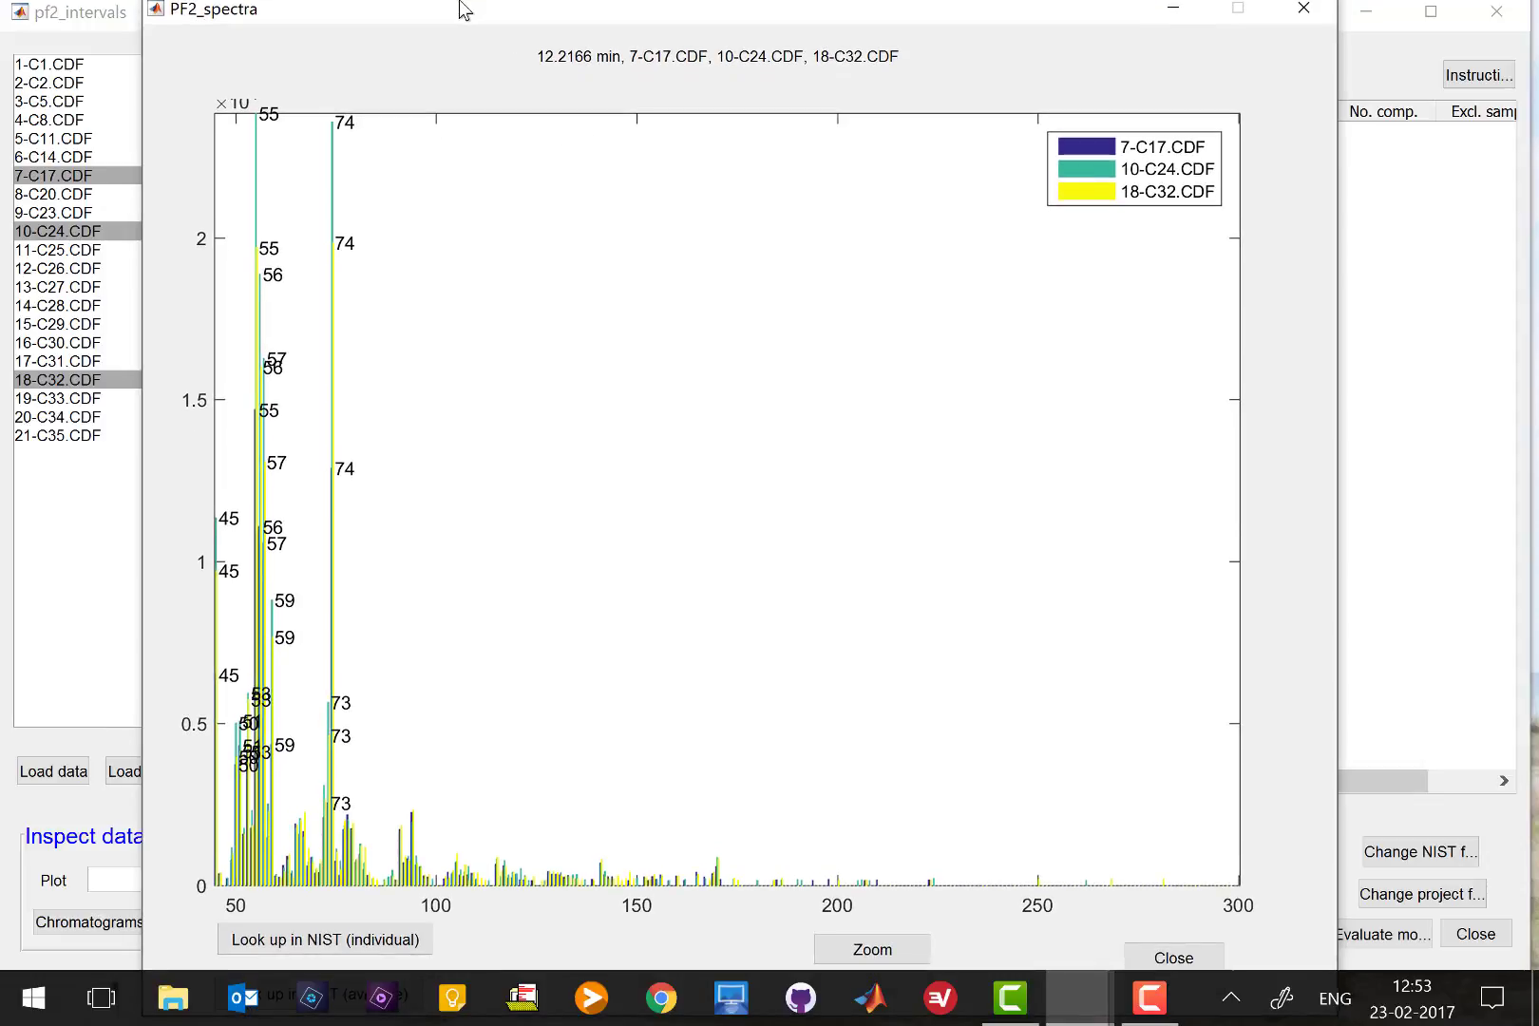
left_click_drag(464, 11, 407, 11)
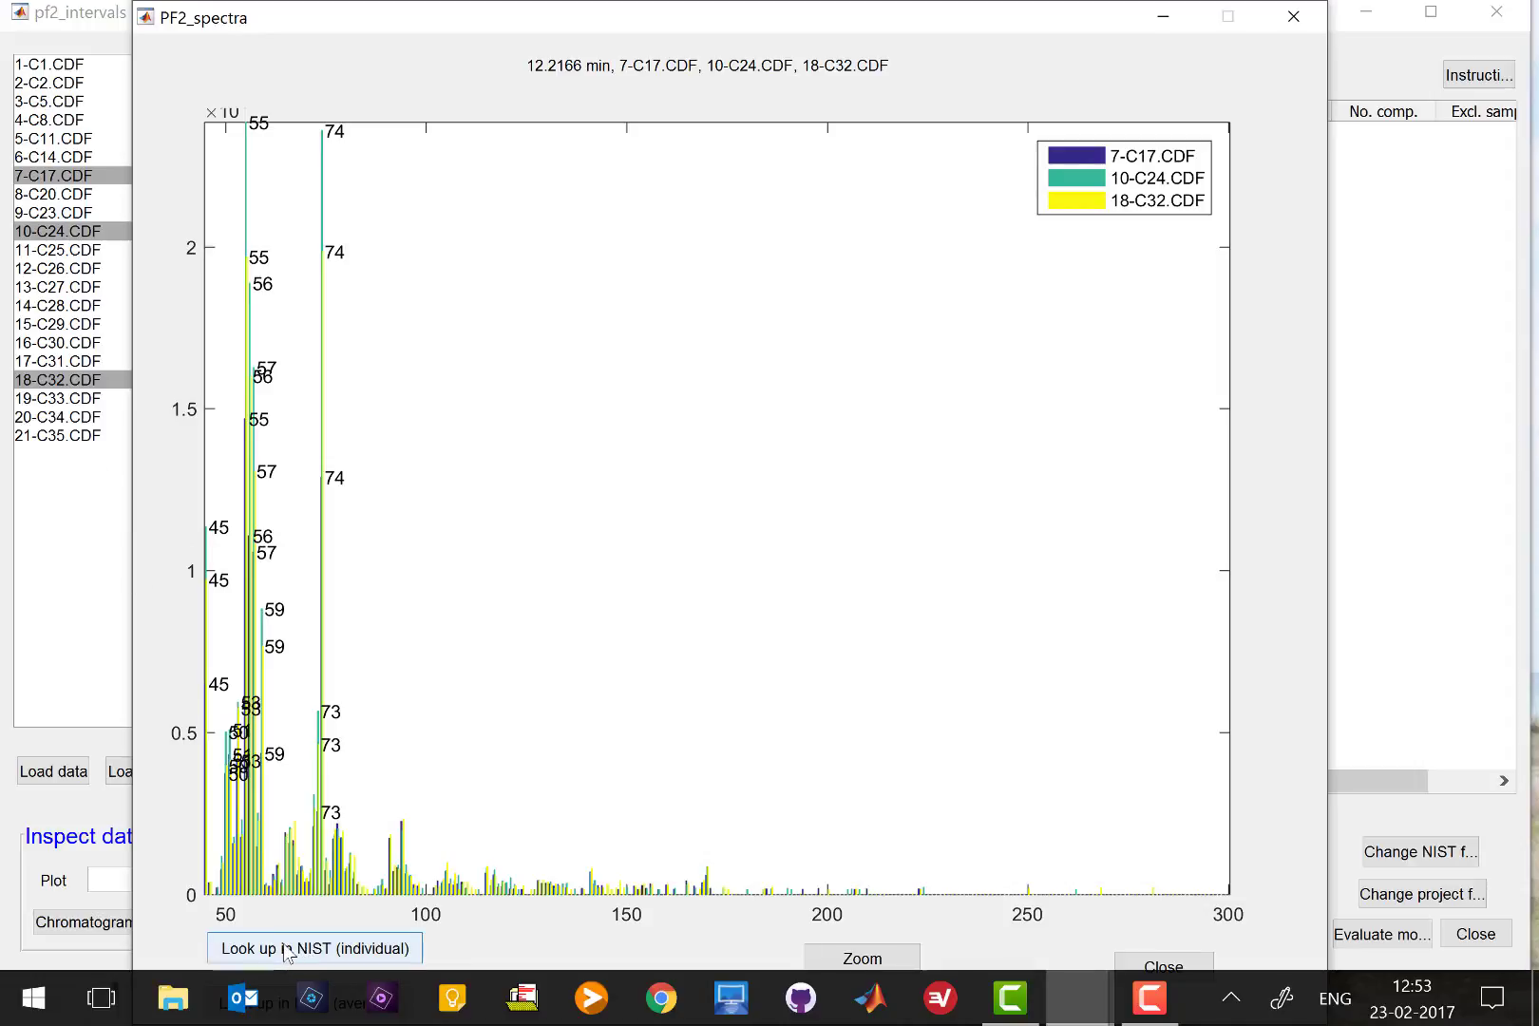
left_click(328, 953)
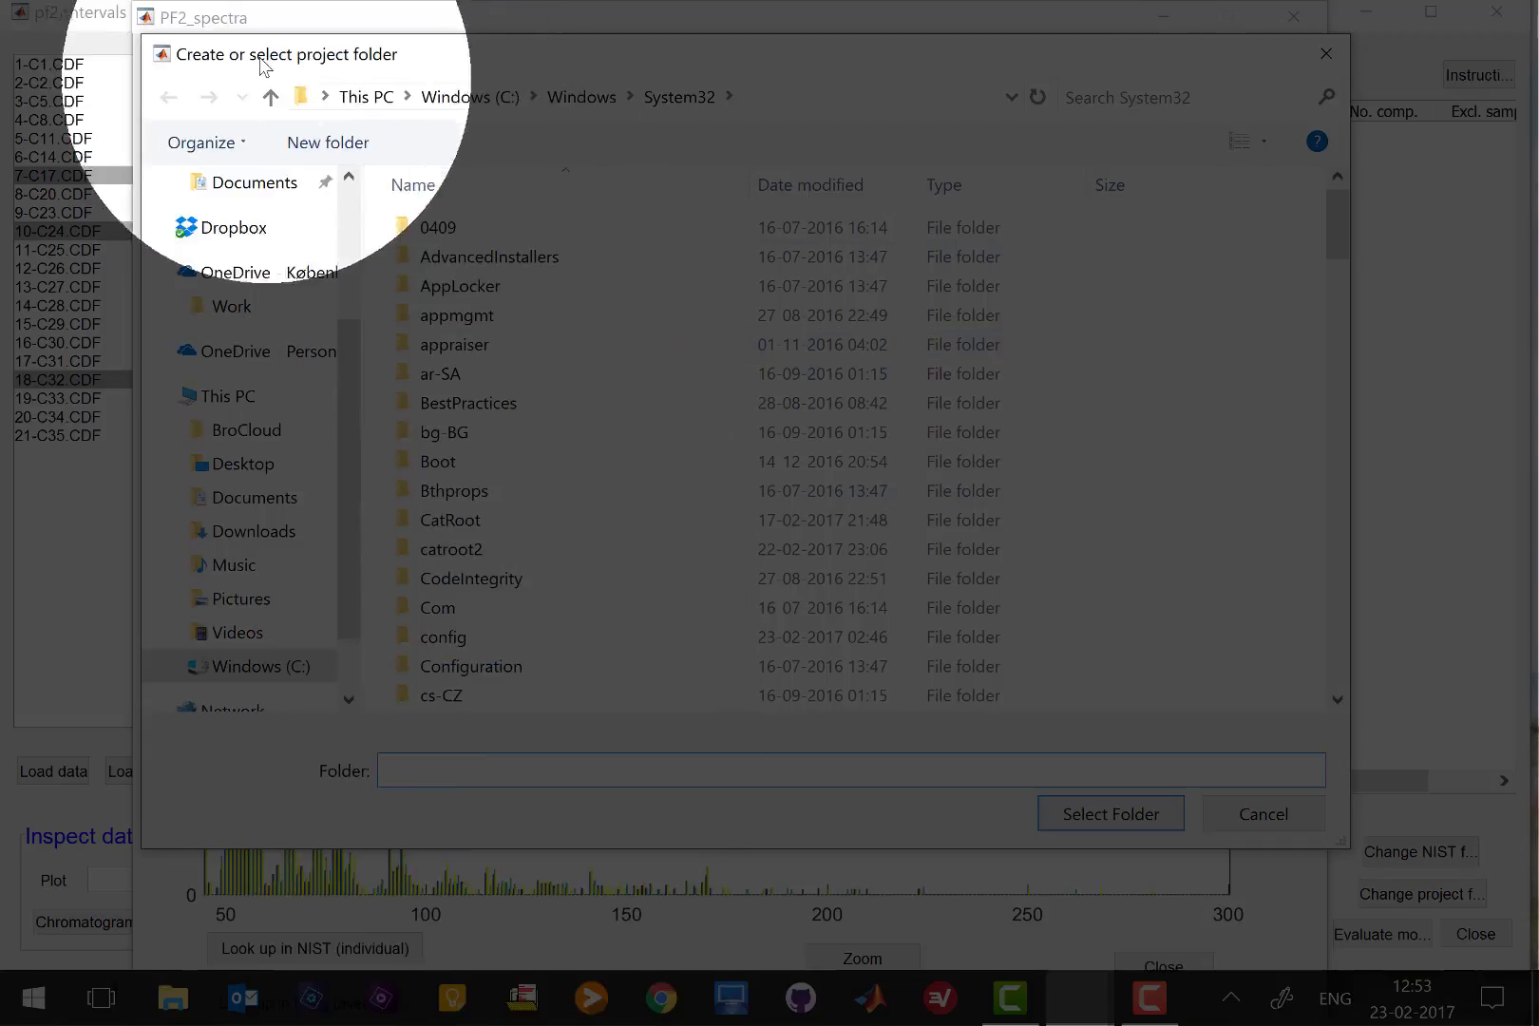
left_click(271, 97)
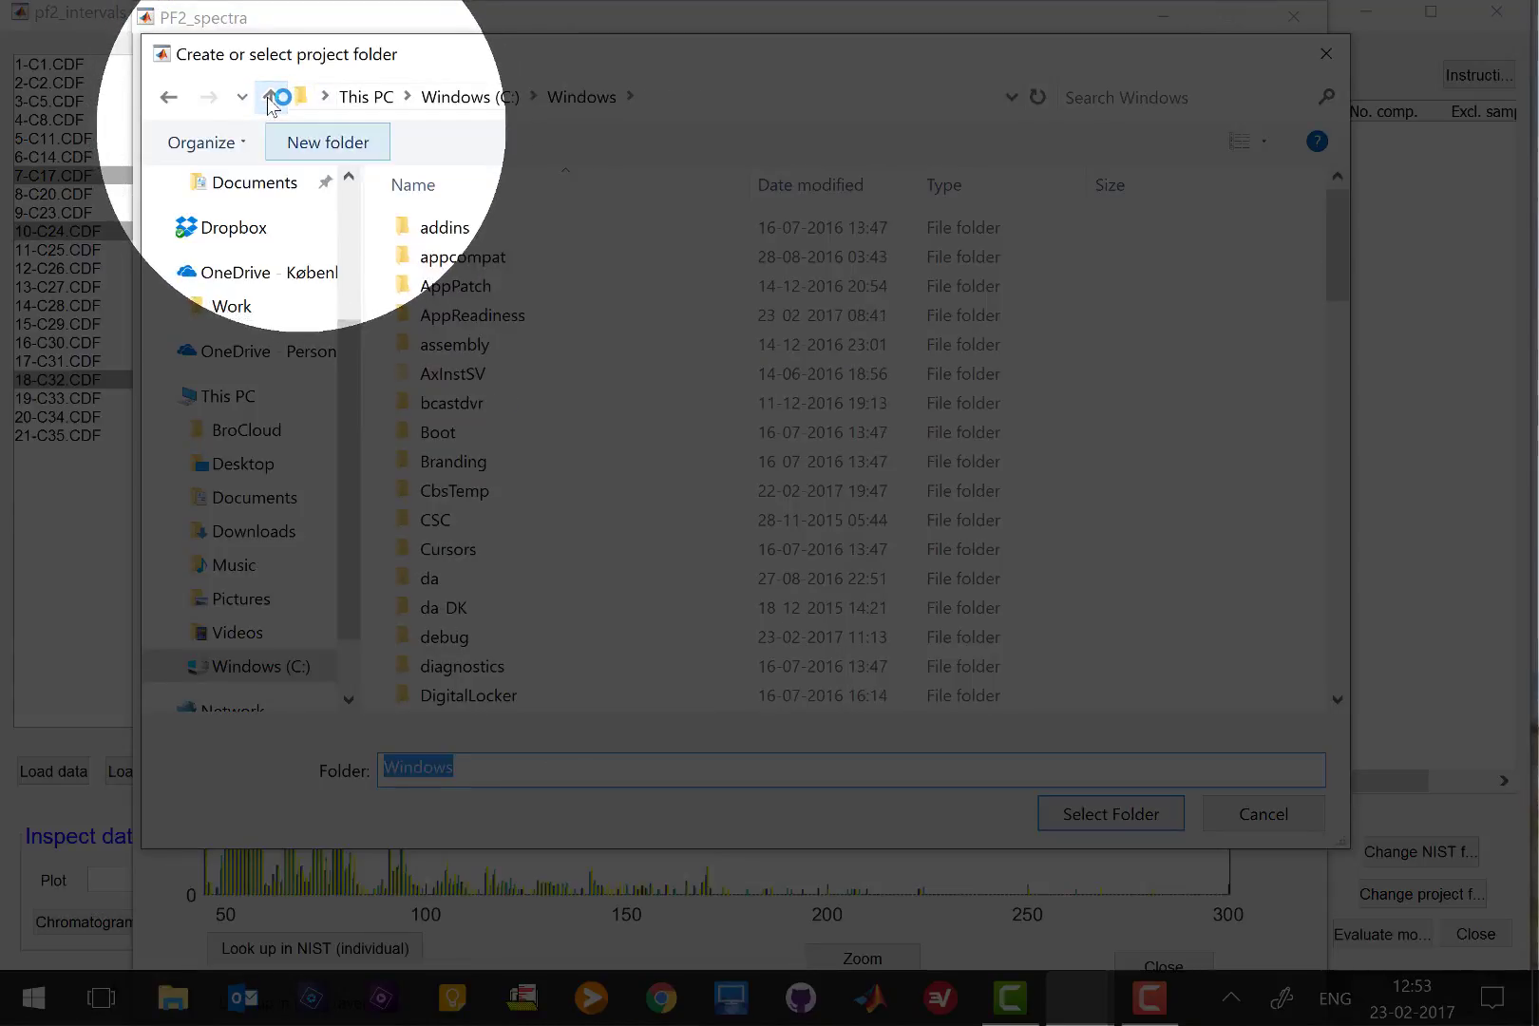
left_click(306, 138)
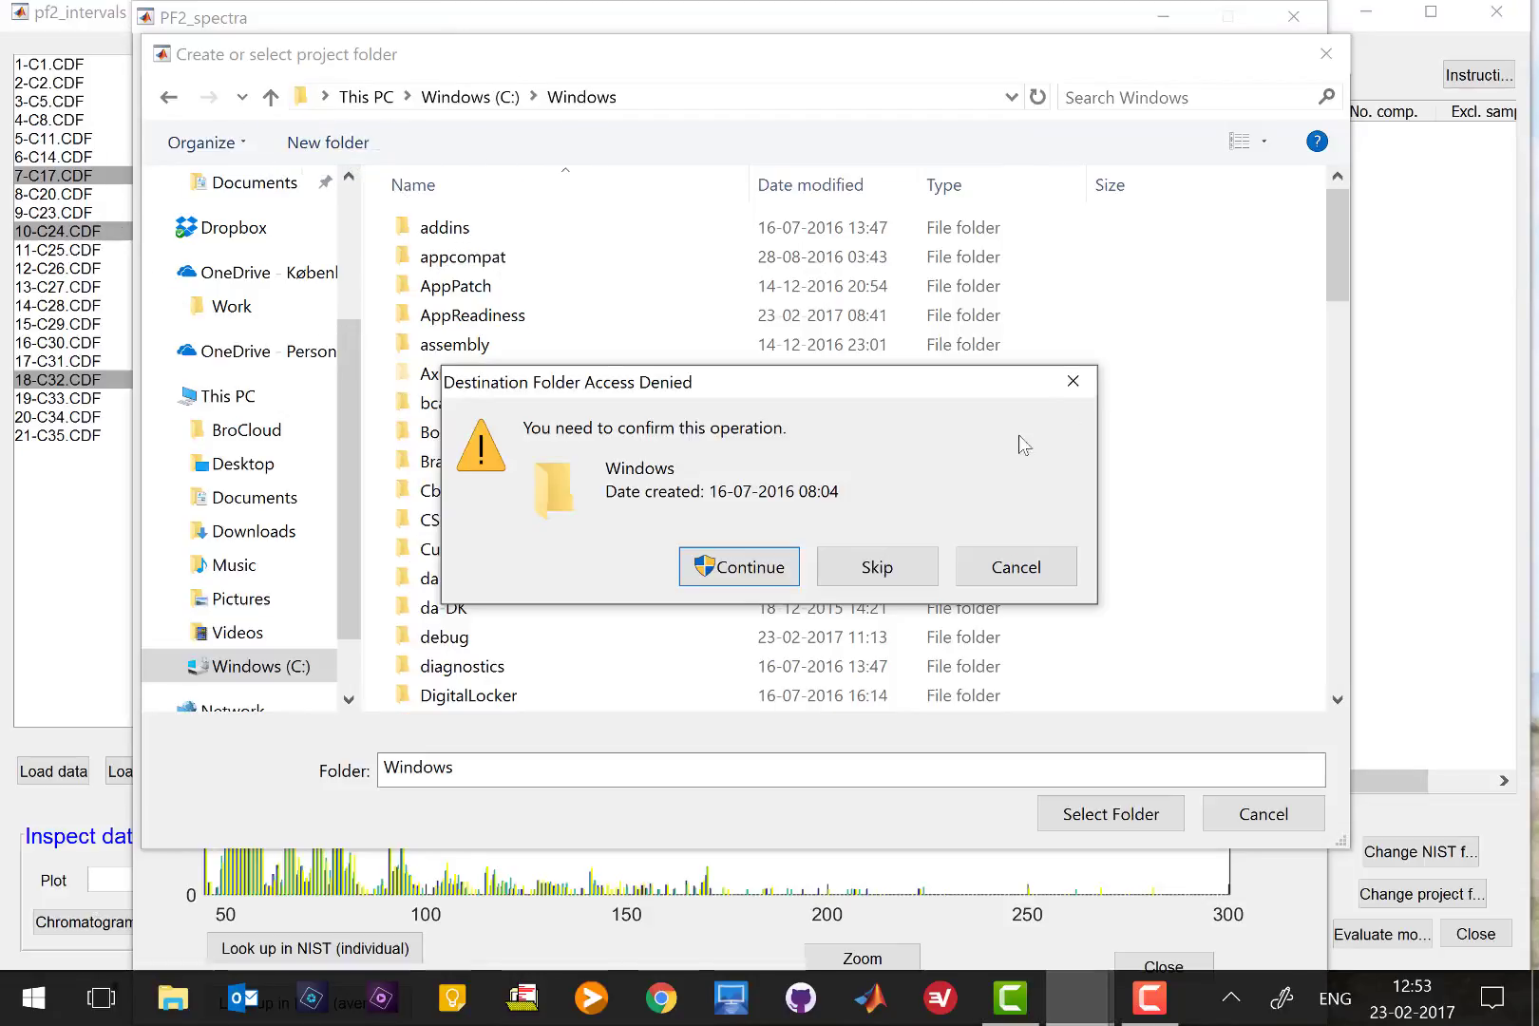
left_click(876, 568)
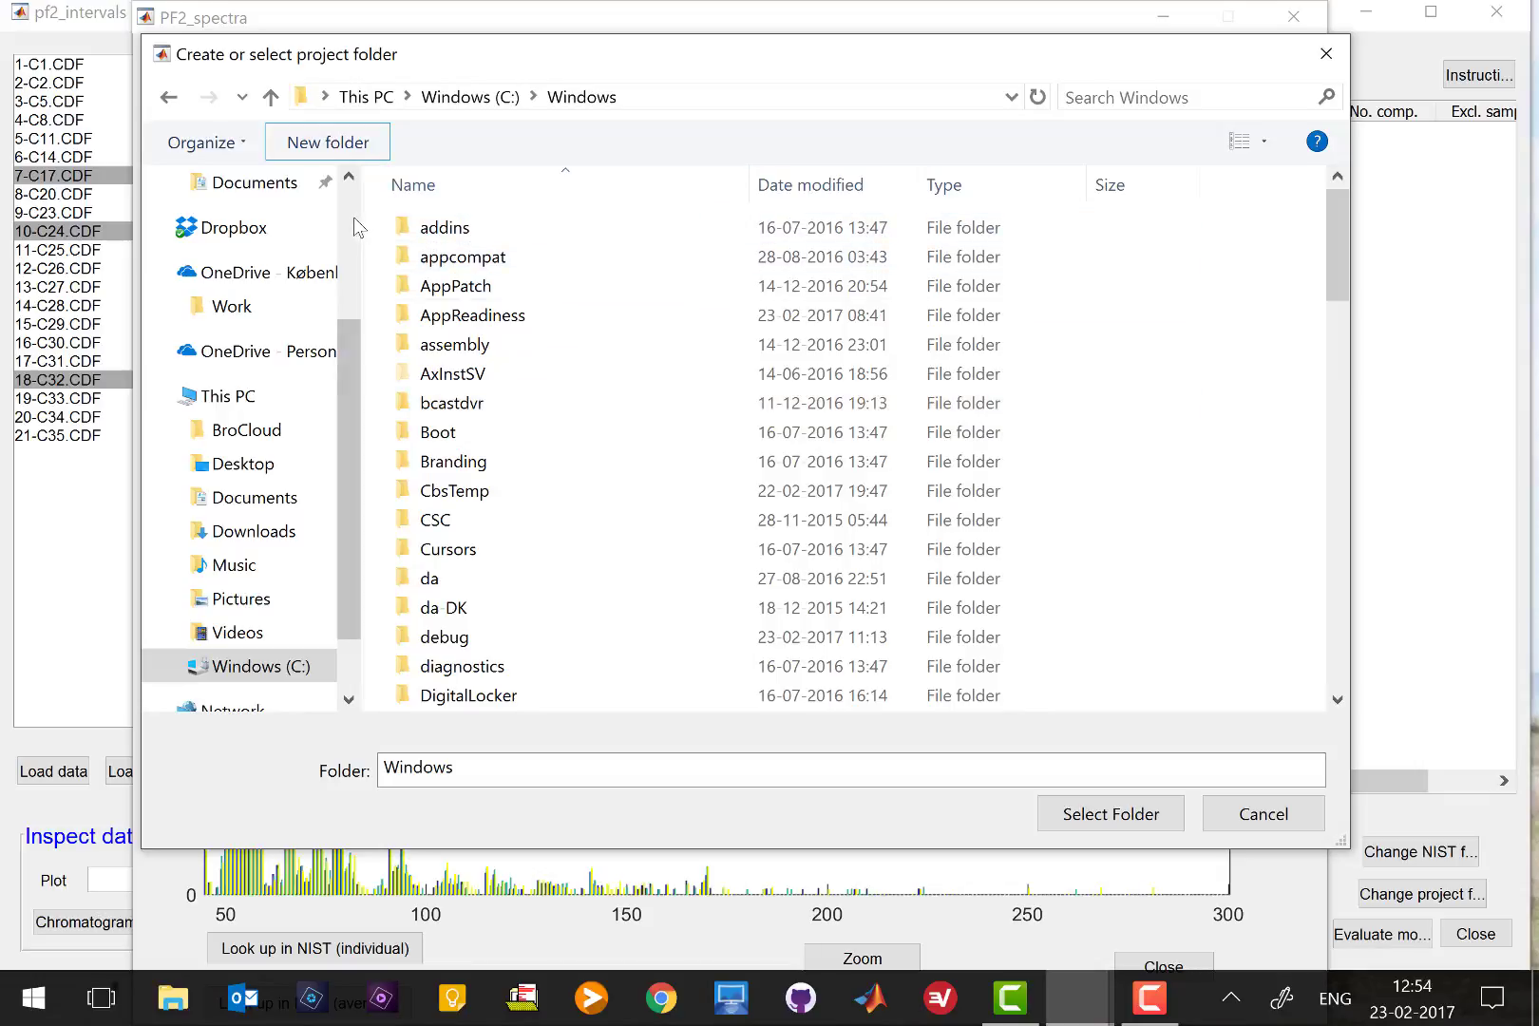
Step: Select the try1 folder on the Desktop as the project folder
scroll(353, 217, "up", 3)
left_click(276, 247)
left_click(620, 279)
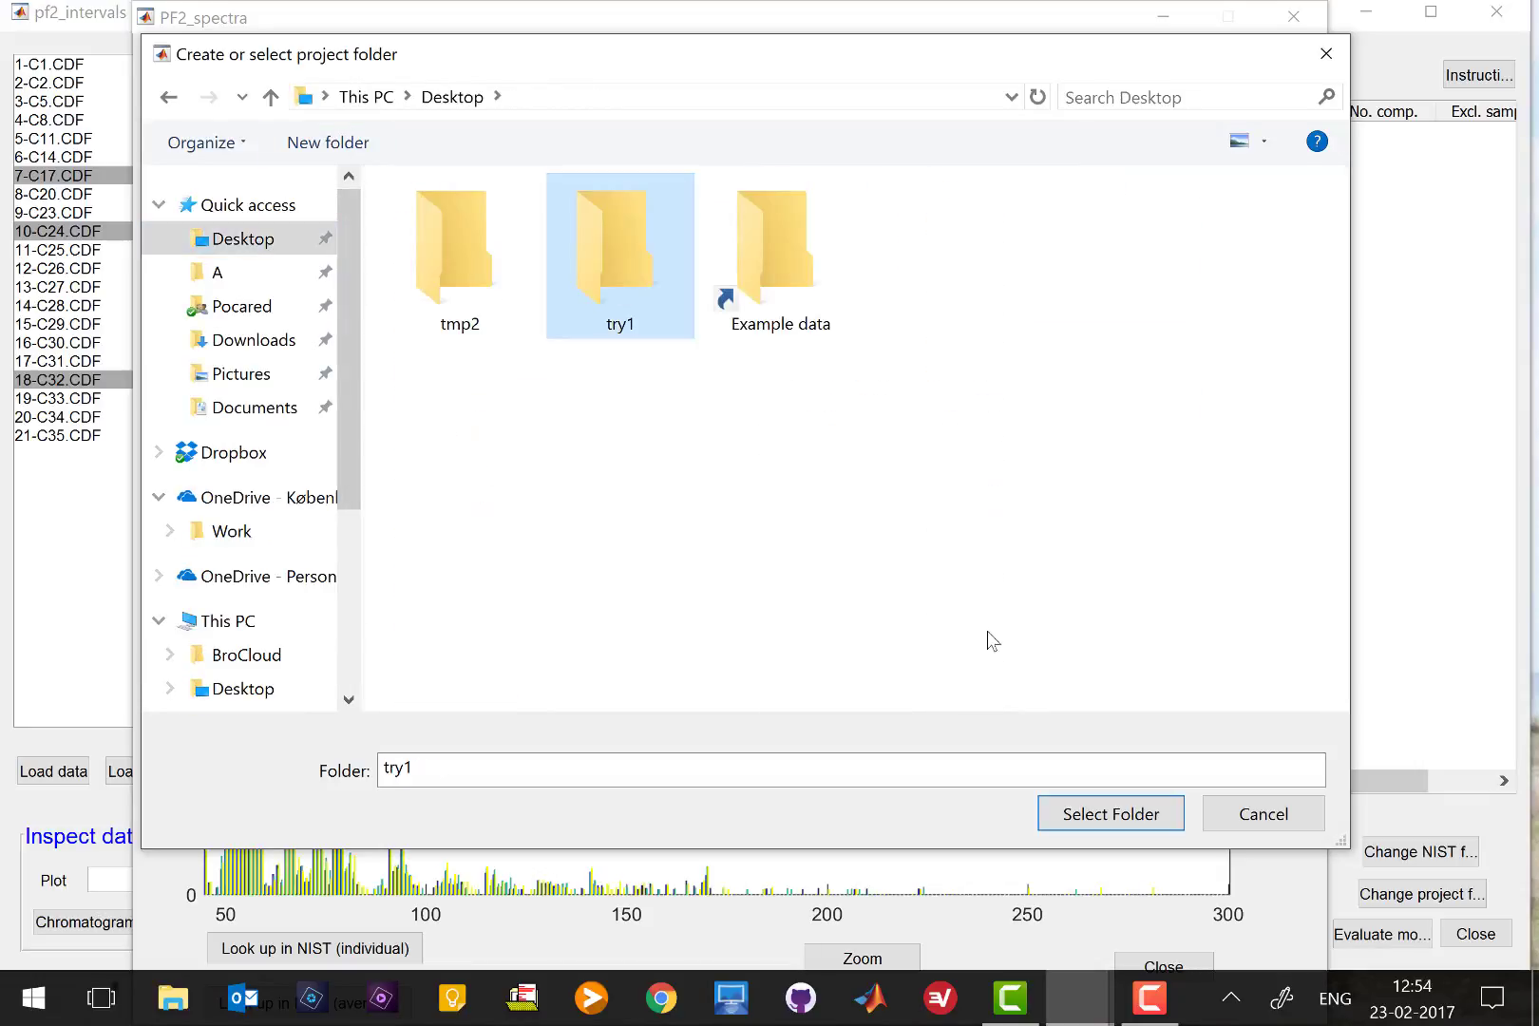
left_click(1111, 813)
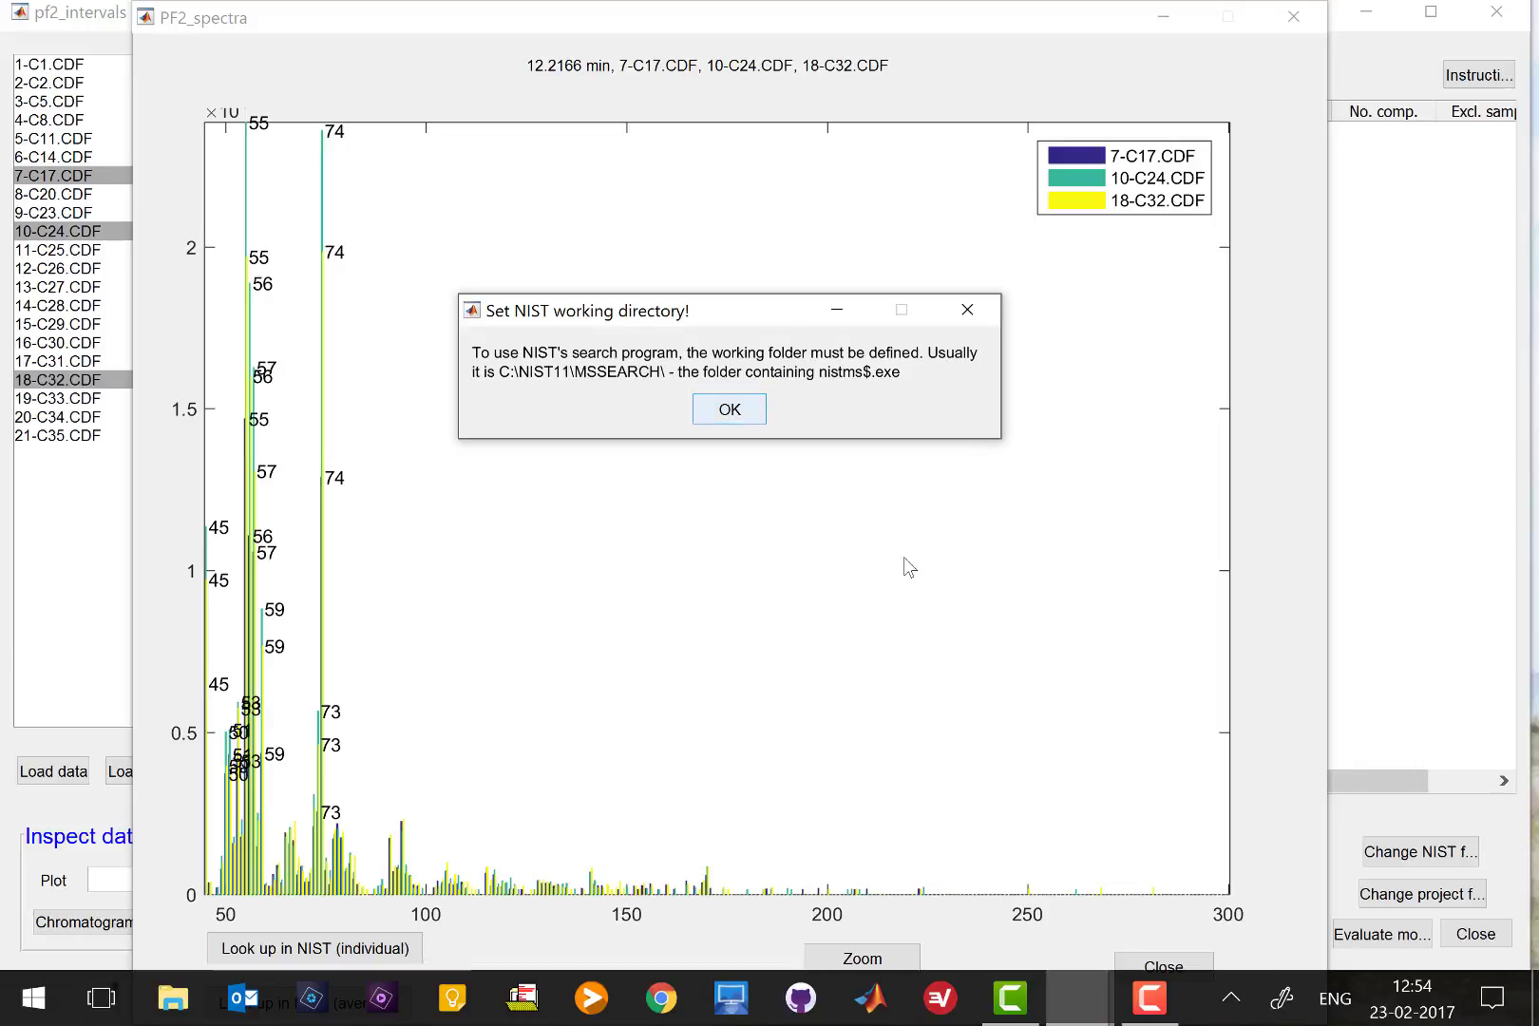
Step: Set the NIST working directory to the MSSEARCH folder inside NISTDEMO on the C: drive
left_click(725, 418)
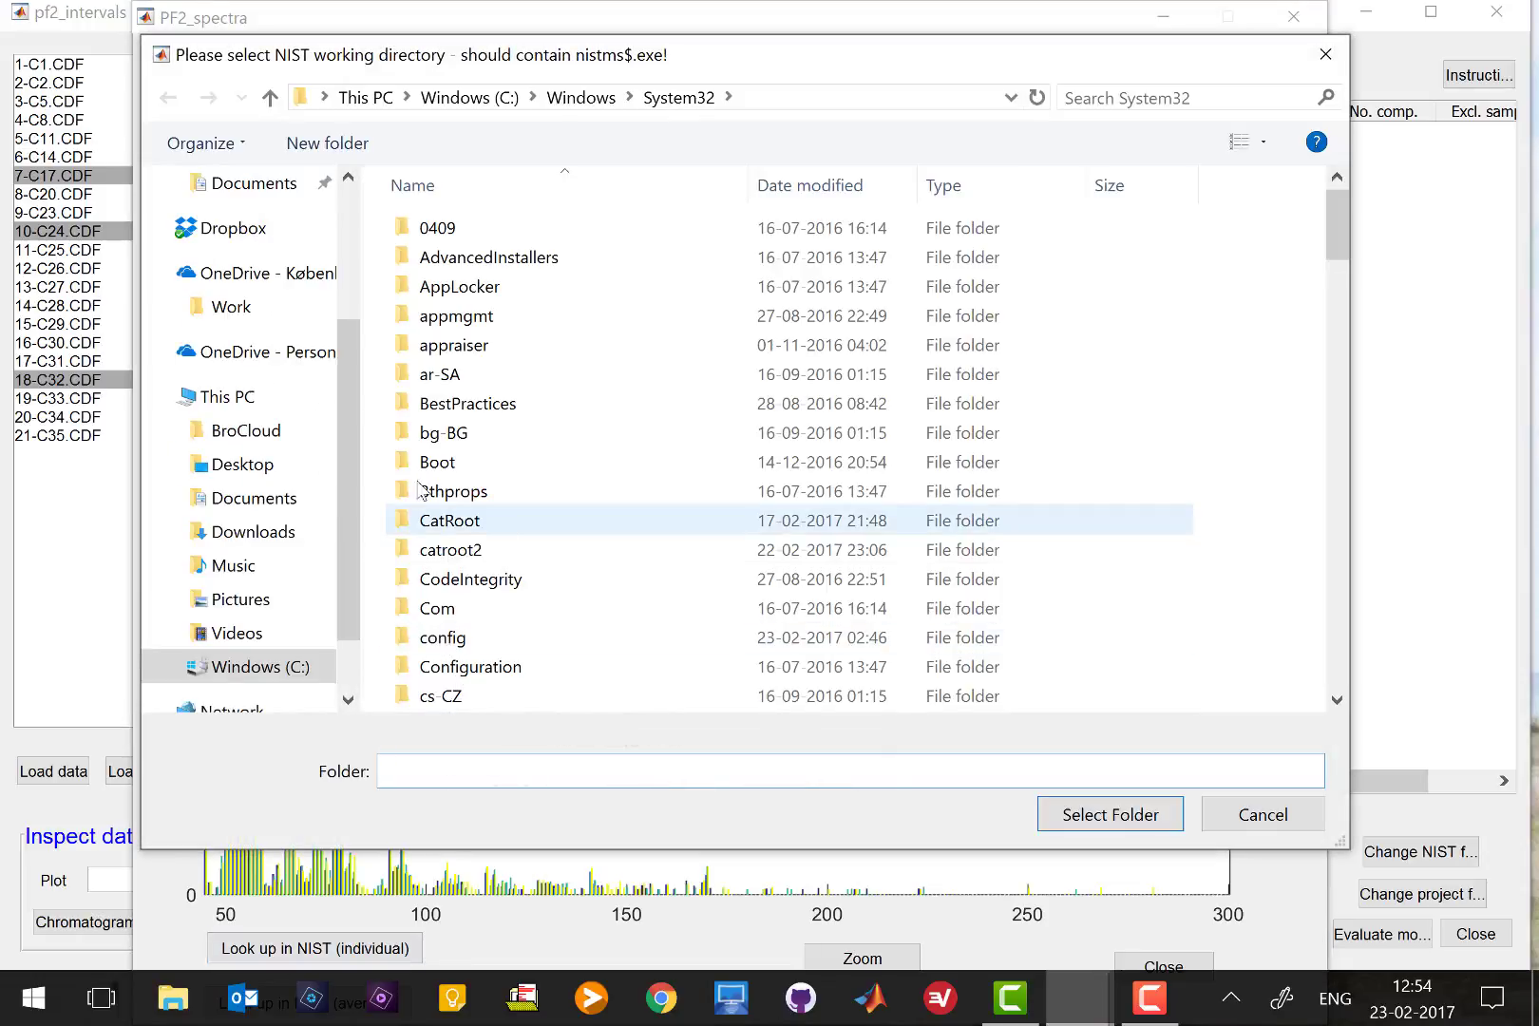
left_click(278, 399)
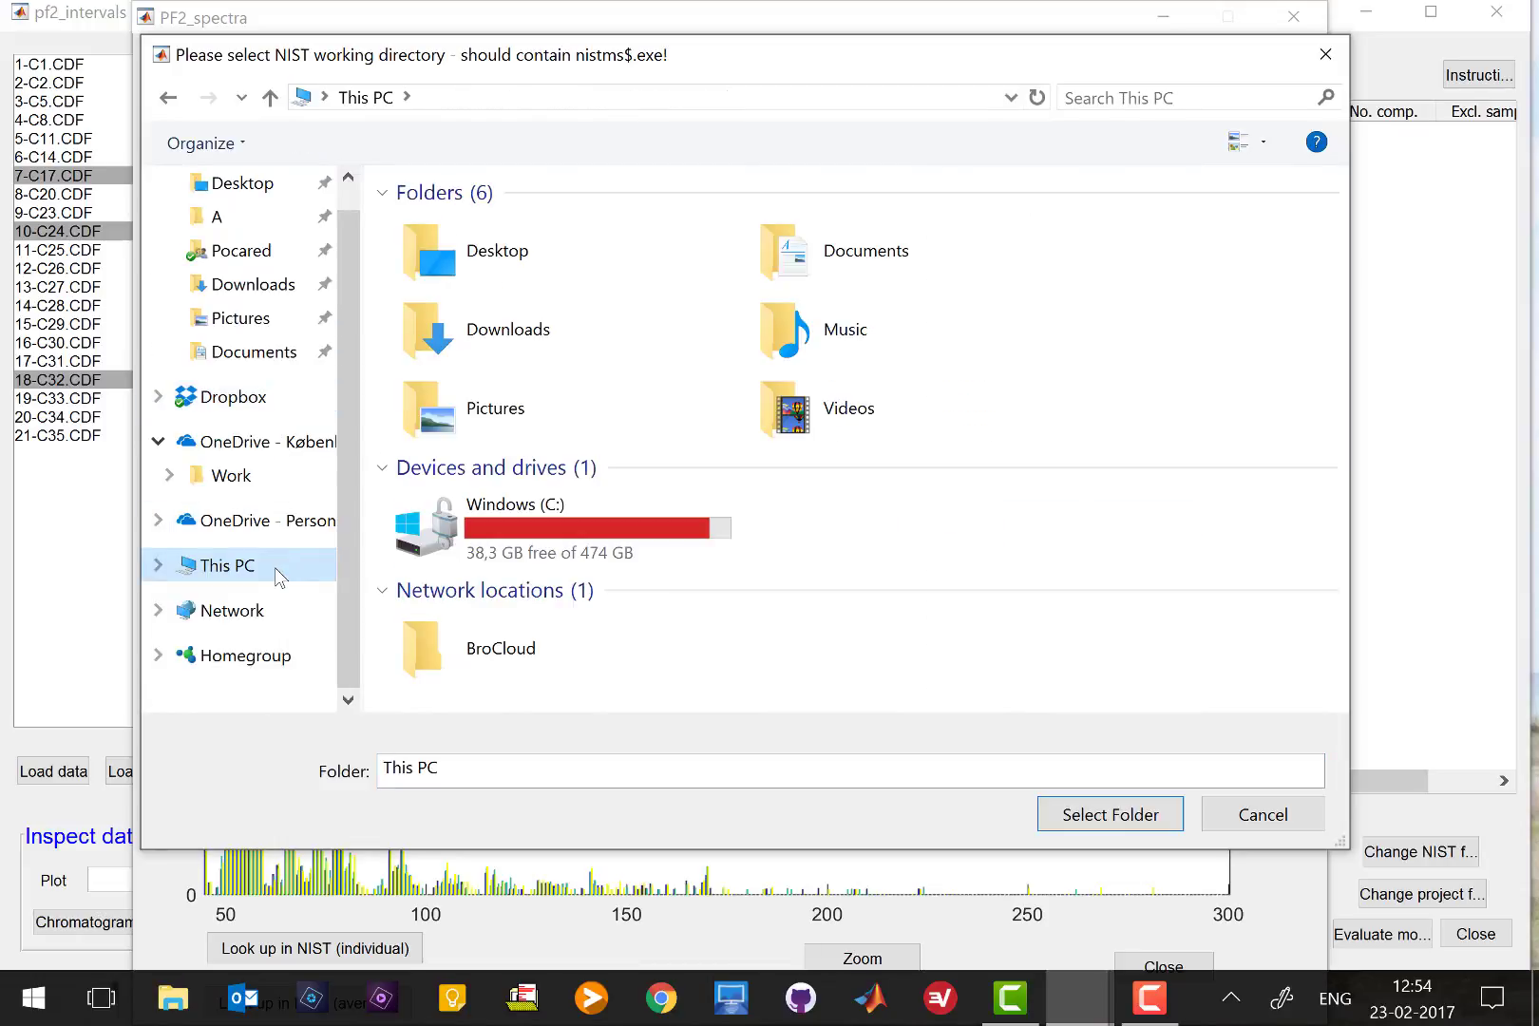
double_click(502, 513)
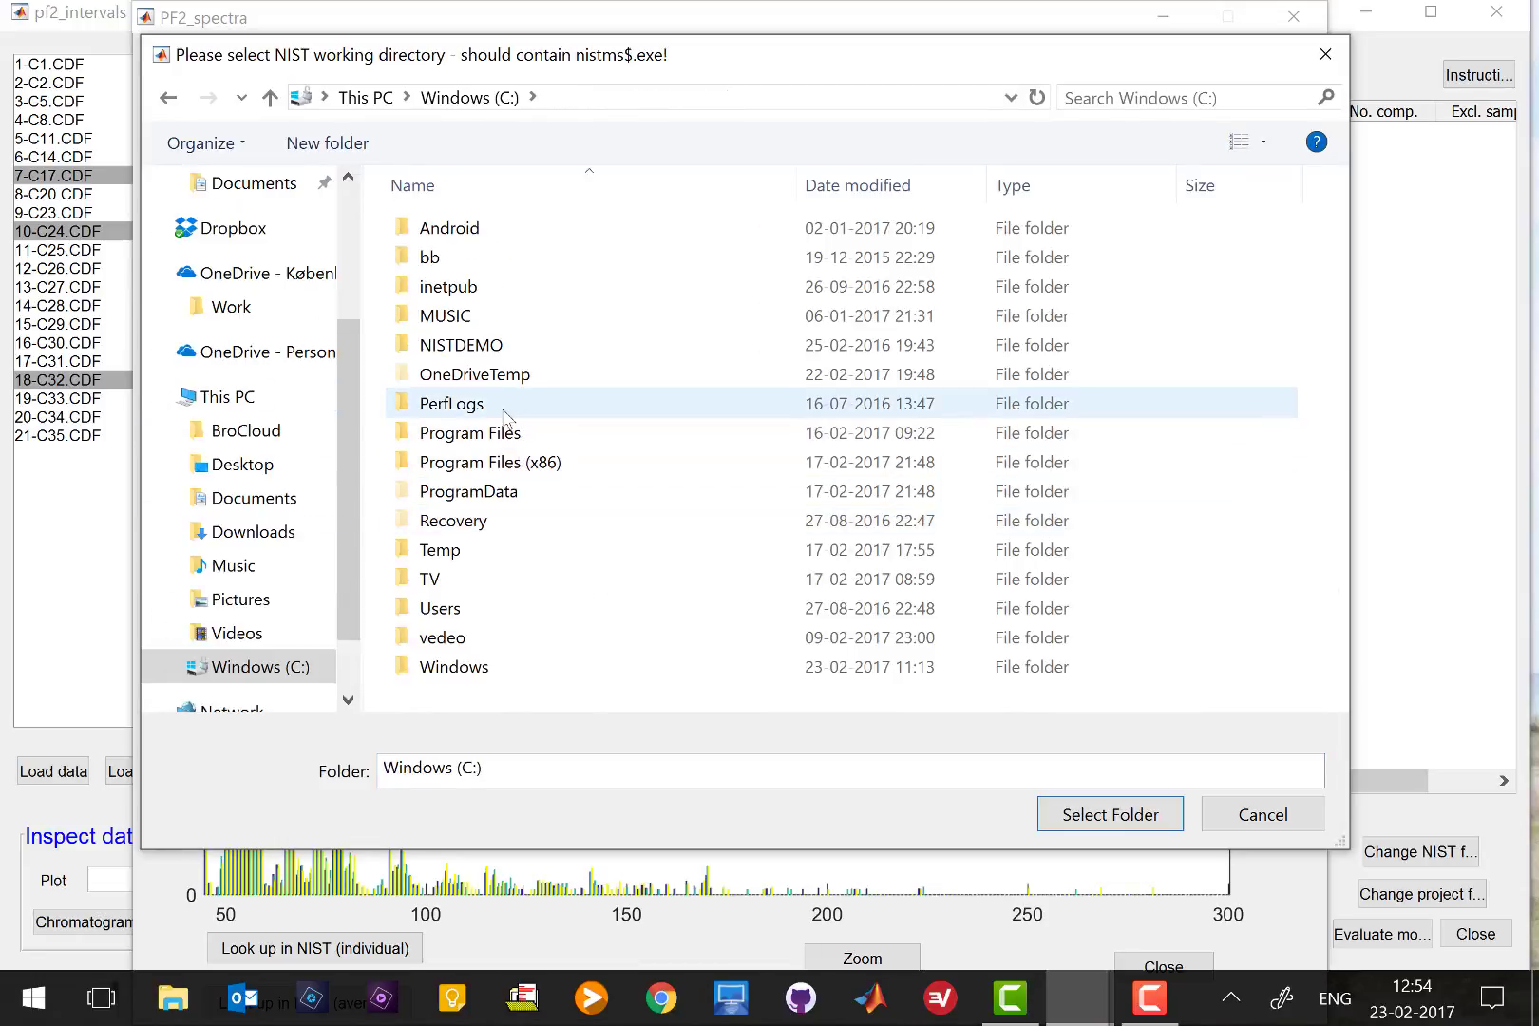
double_click(489, 348)
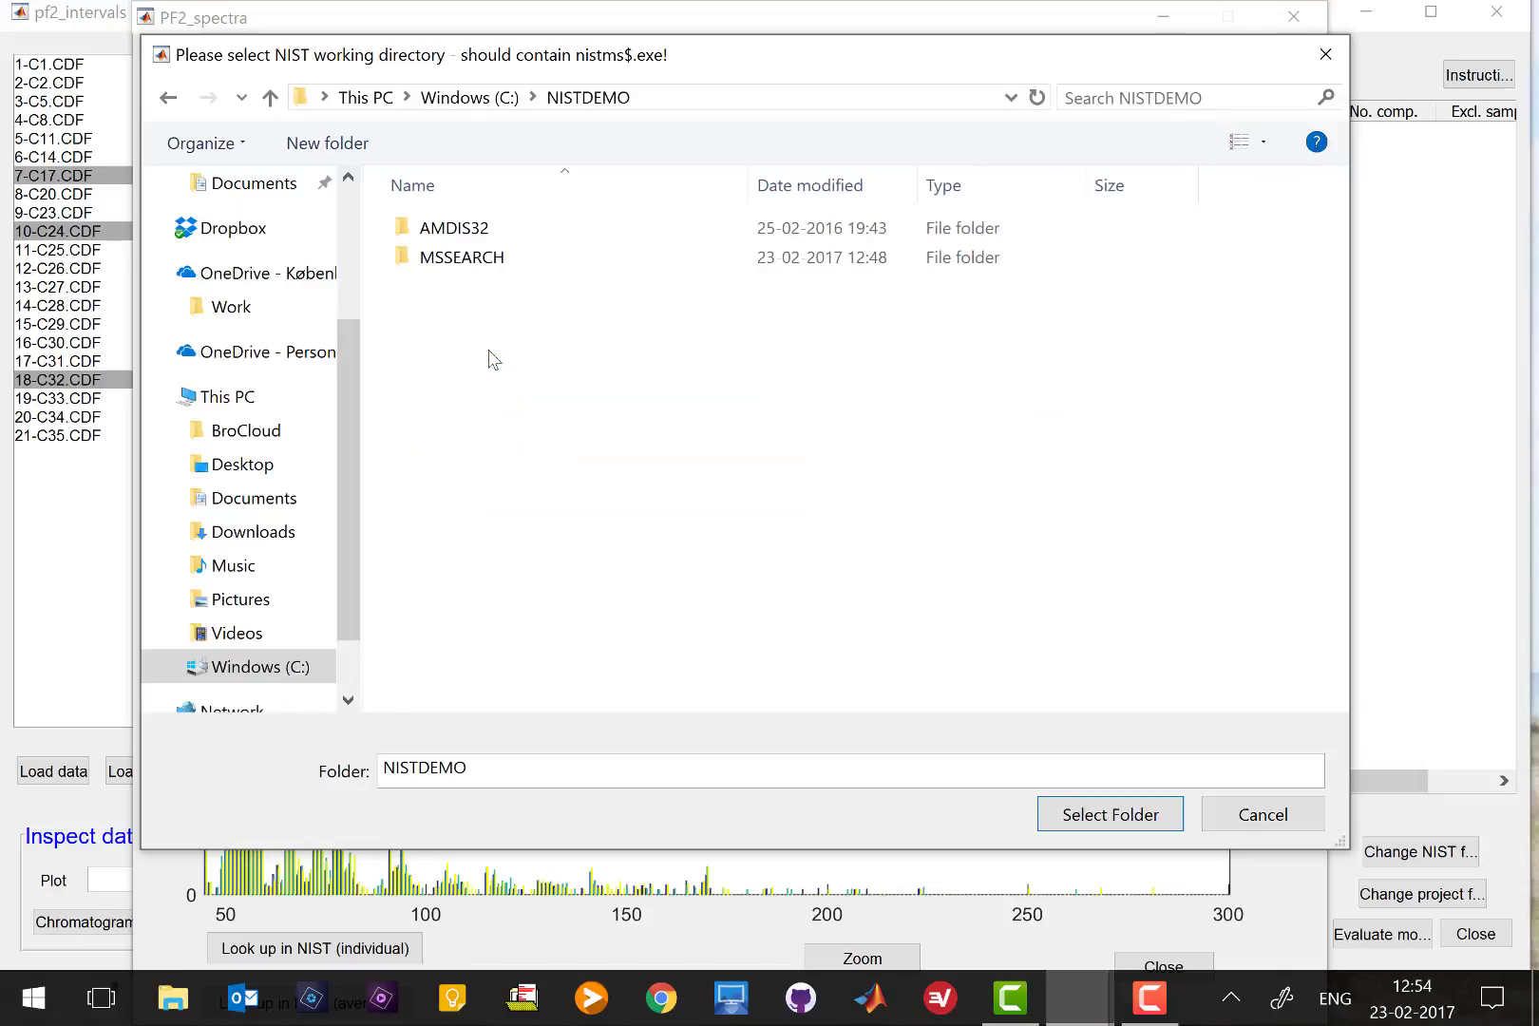
double_click(488, 267)
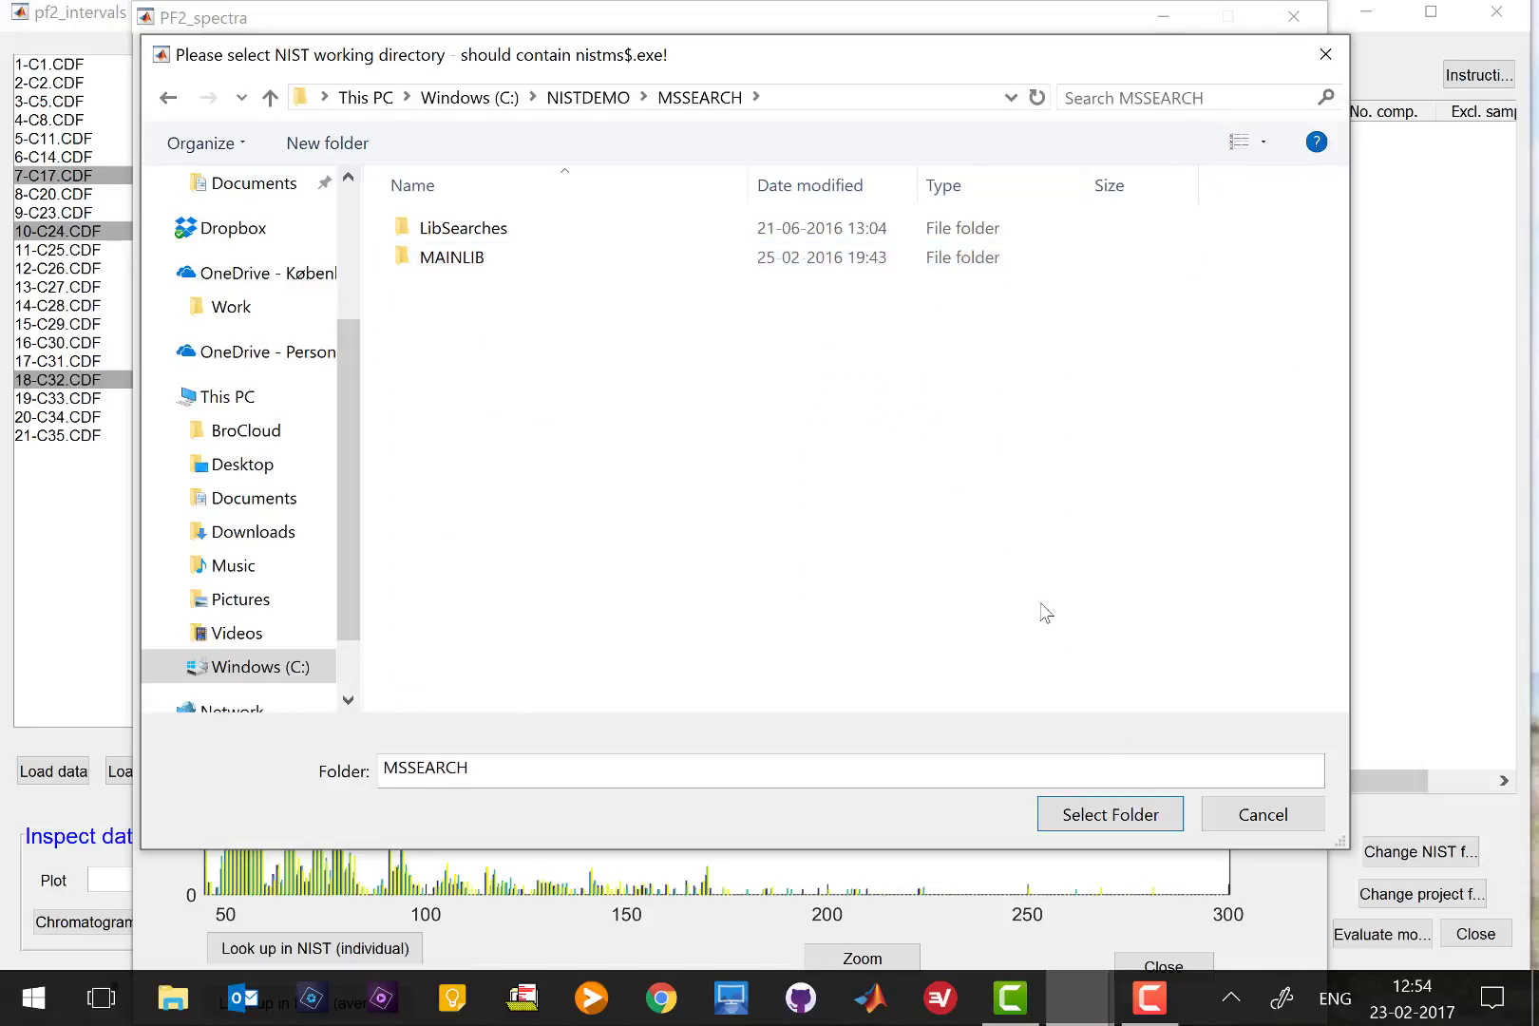
left_click(1116, 805)
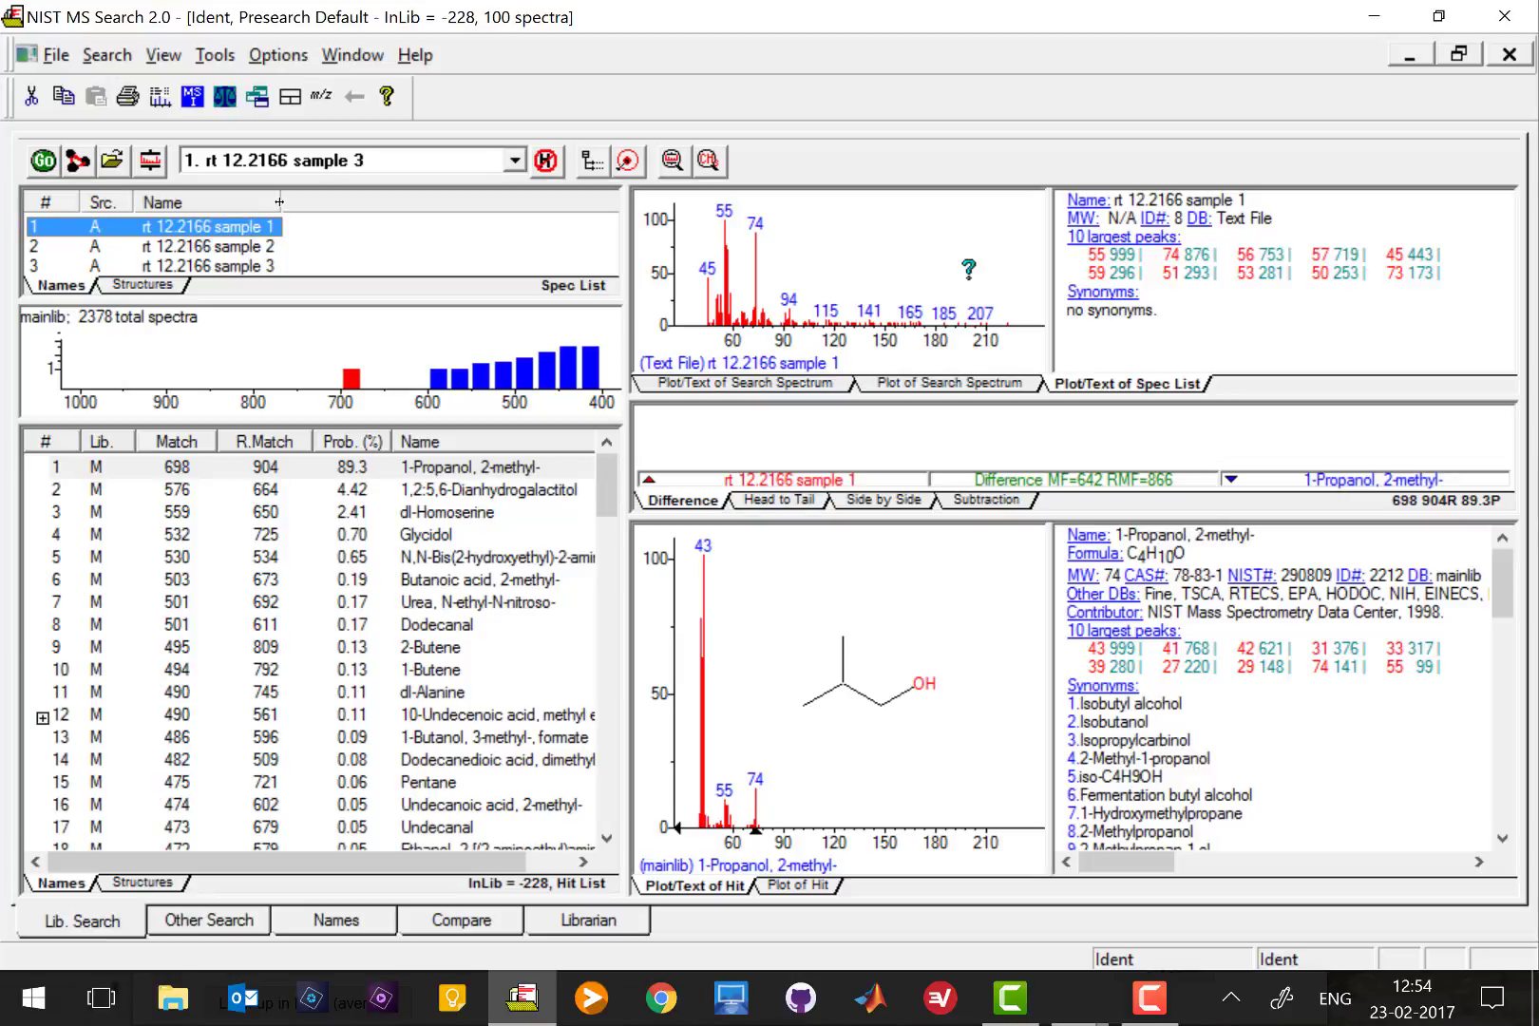
Step: Widen the Name column of the spectra list and enlarge the histogram and spectra list areas in NIST MS Search
left_click_drag(298, 204, 314, 203)
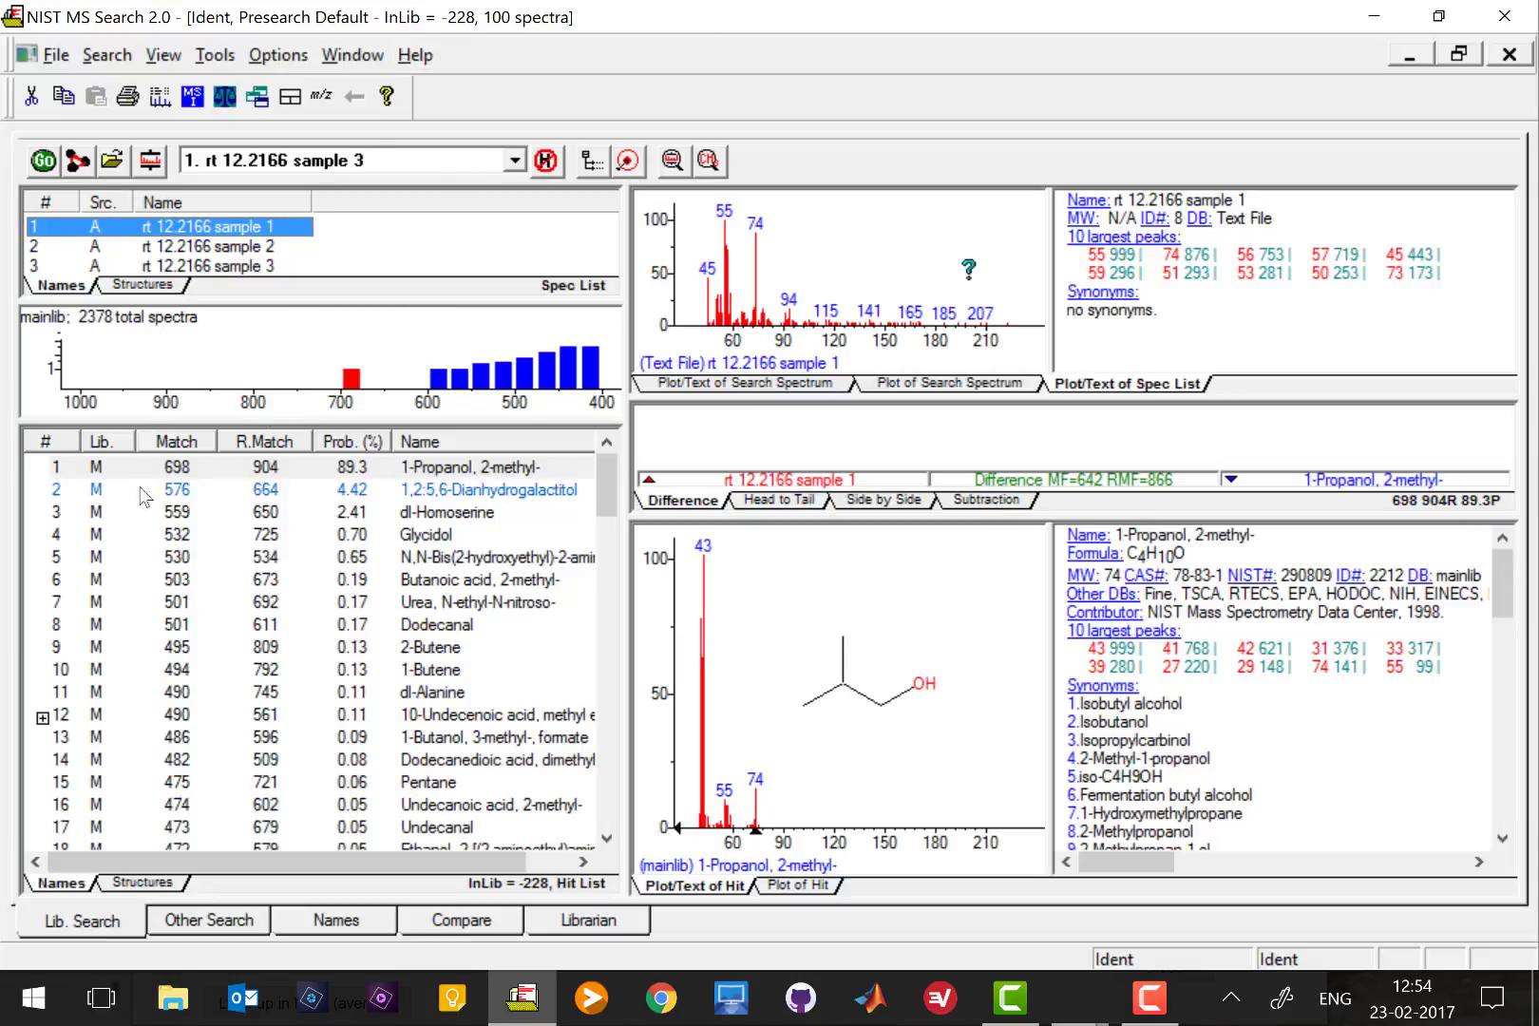
left_click_drag(149, 422, 152, 568)
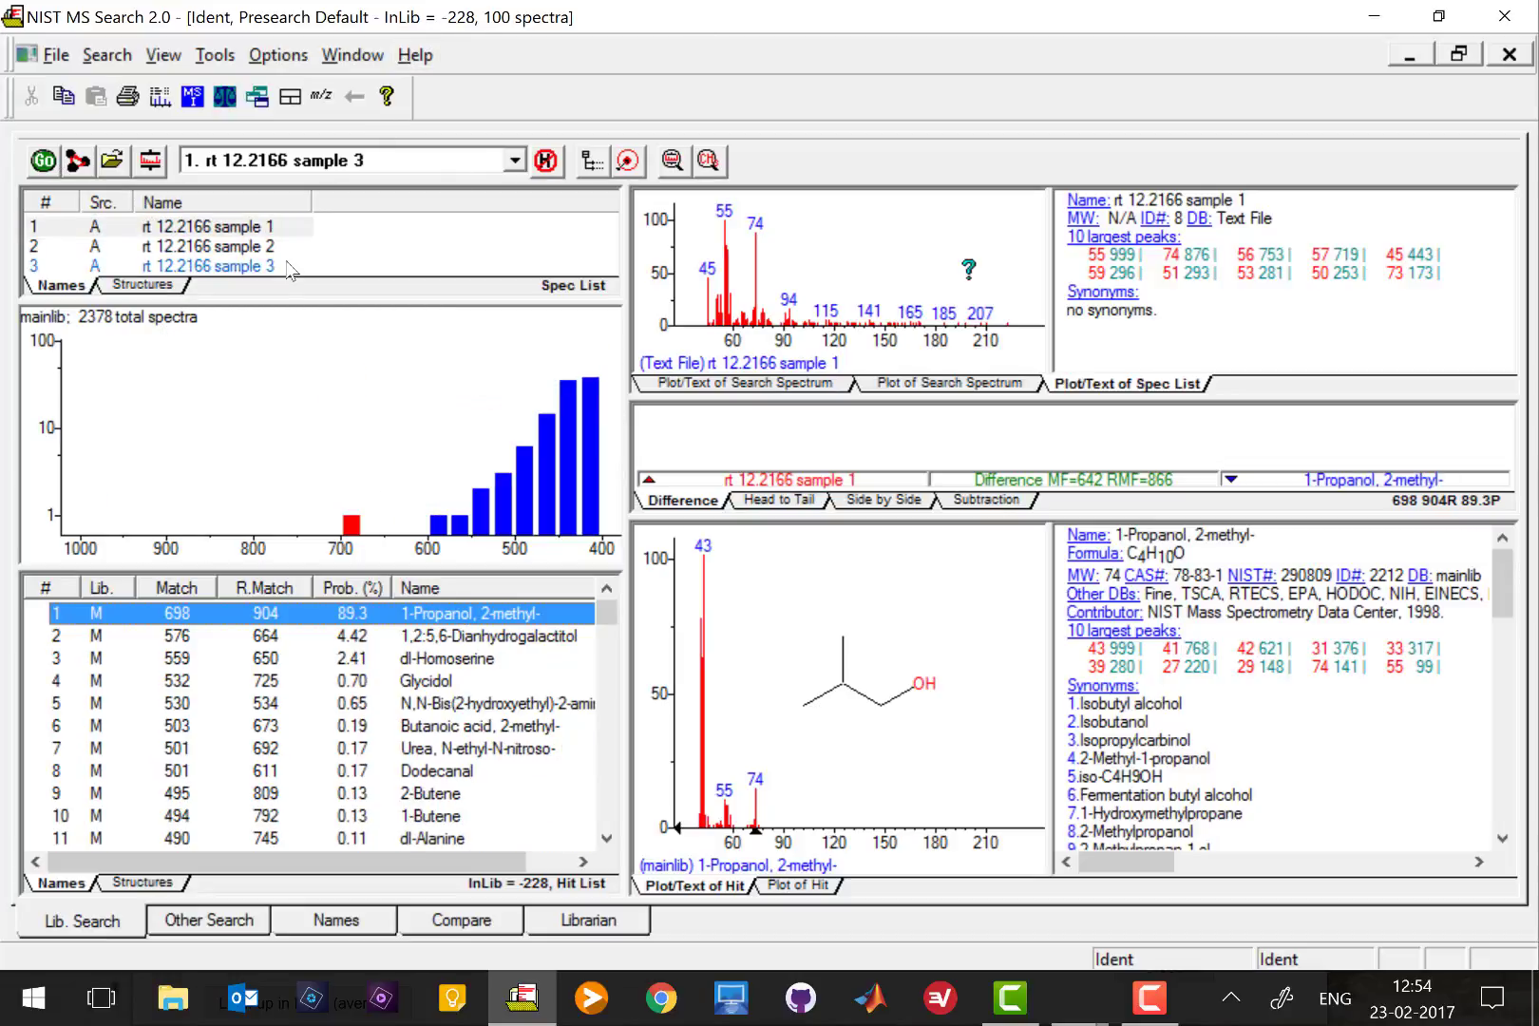
left_click_drag(263, 300, 262, 410)
Step: View the rt 12.2166 spectra of samples 1, 3 and 2, and run the library search for sample 1
left_click(216, 230)
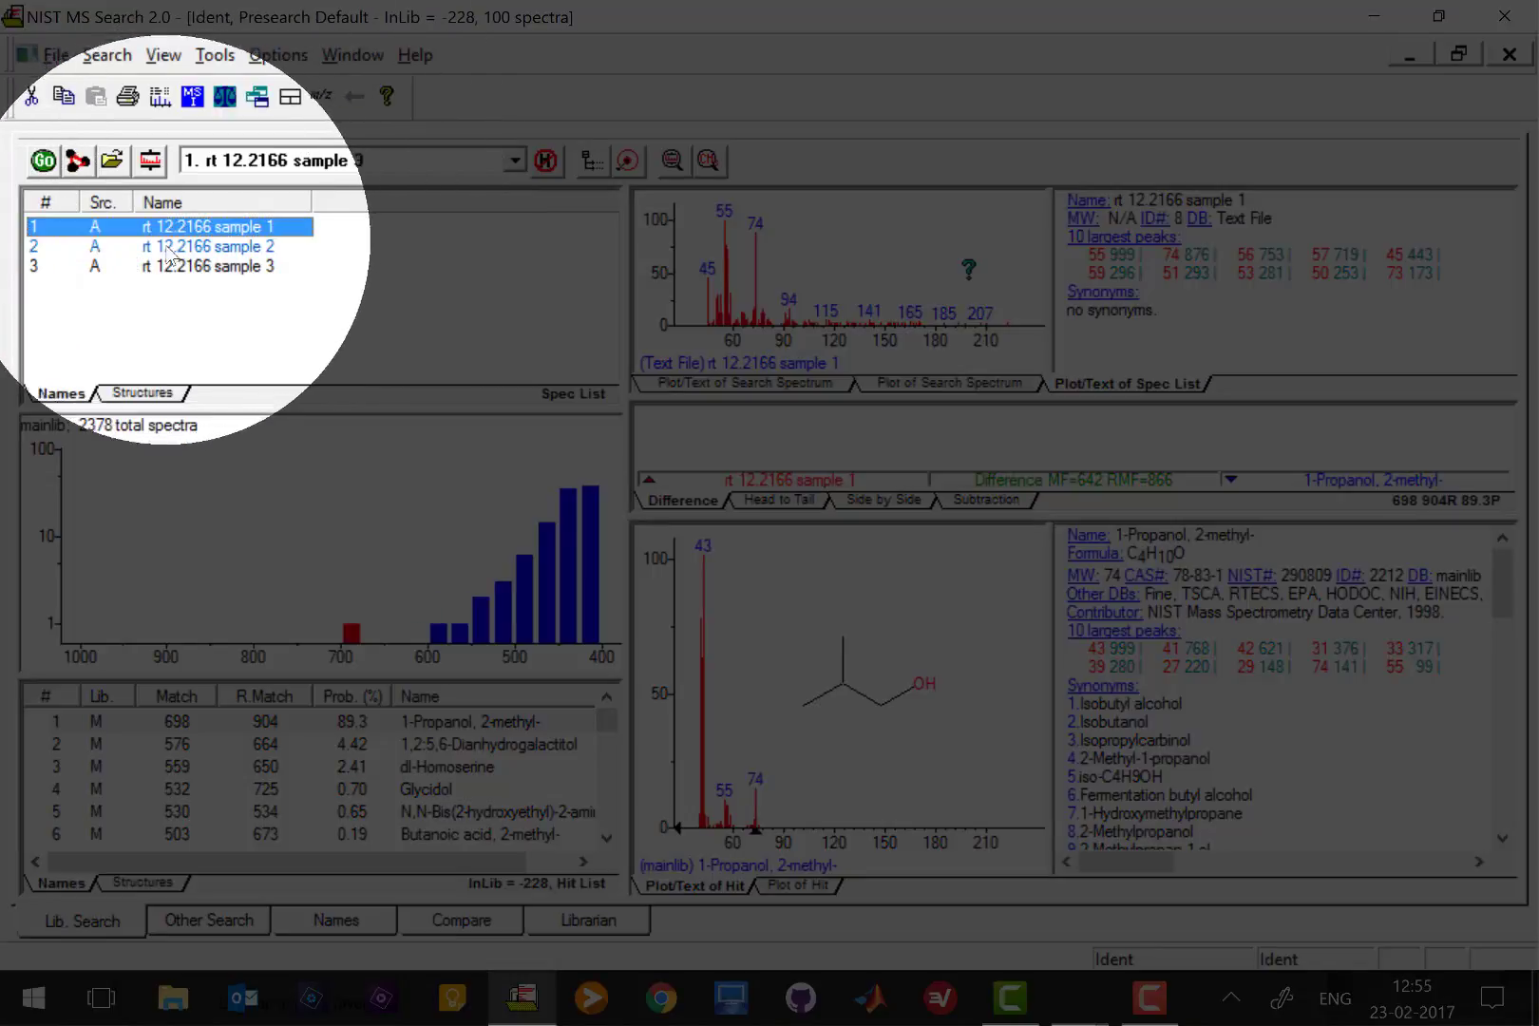
left_click(247, 271)
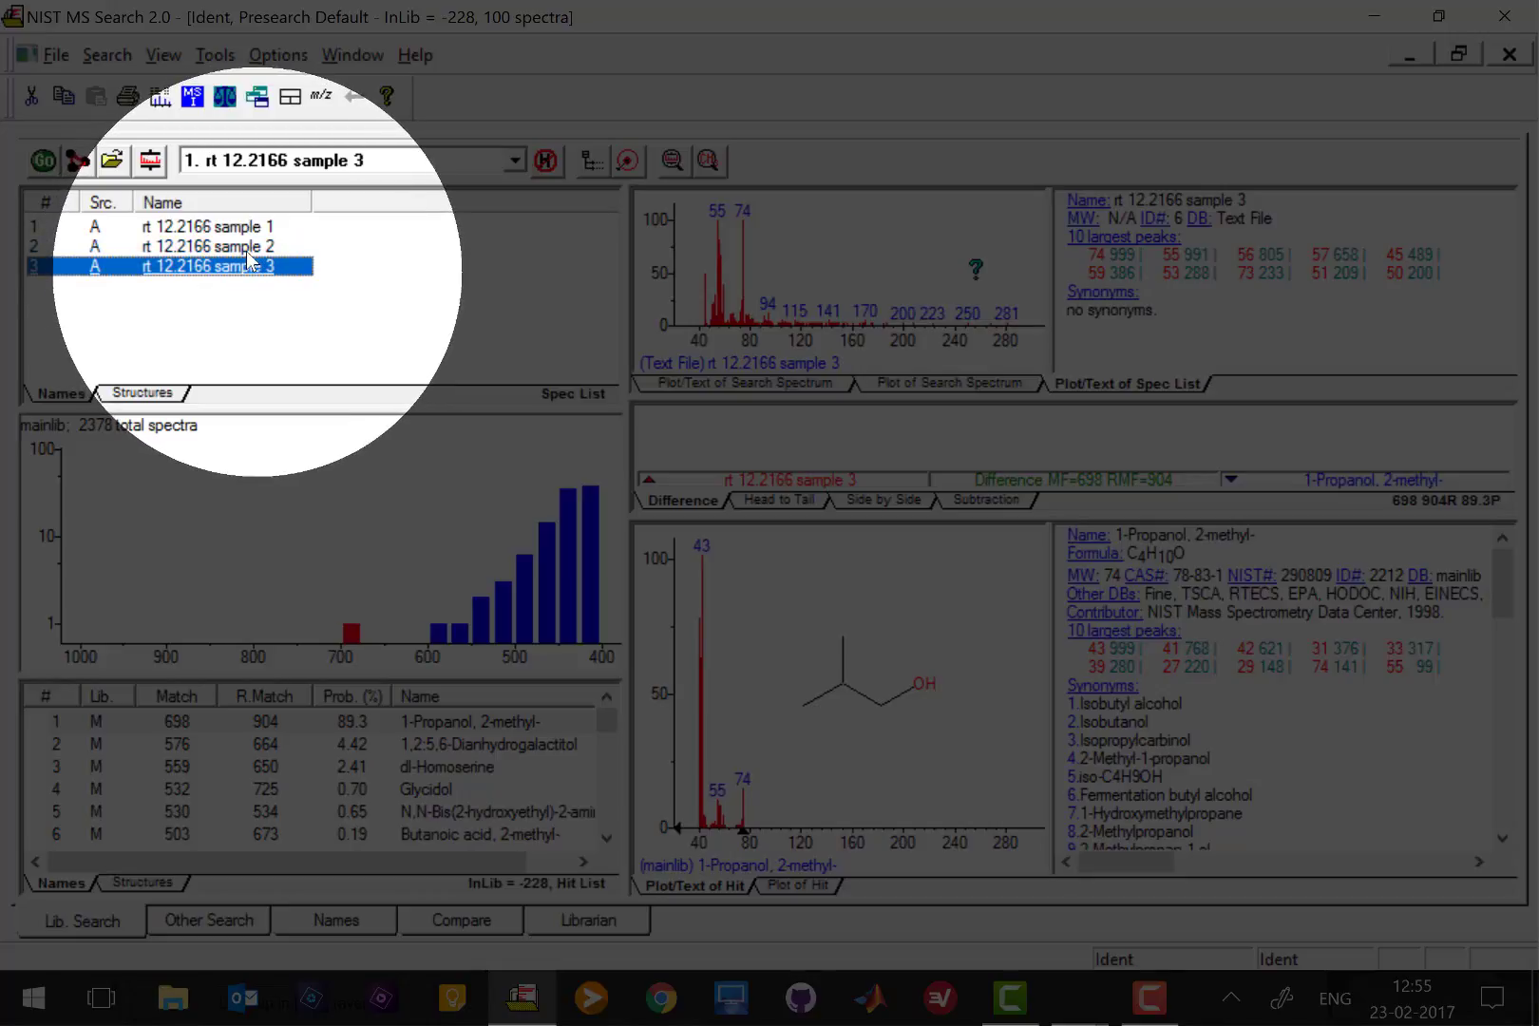
left_click(329, 293)
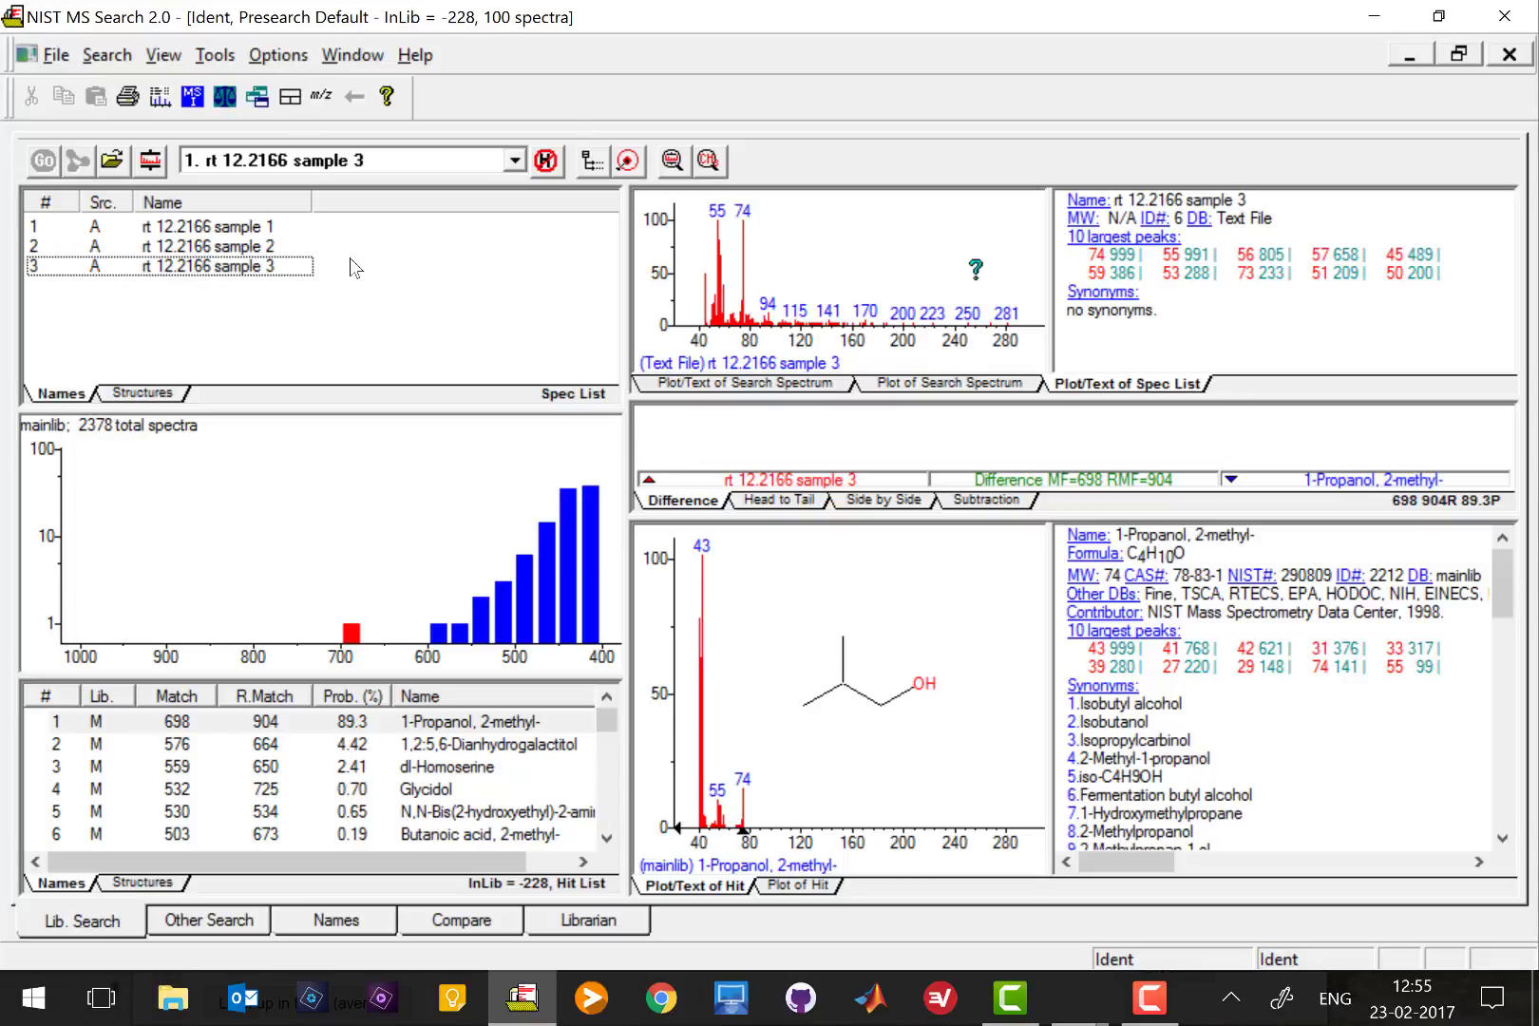
left_click(240, 239)
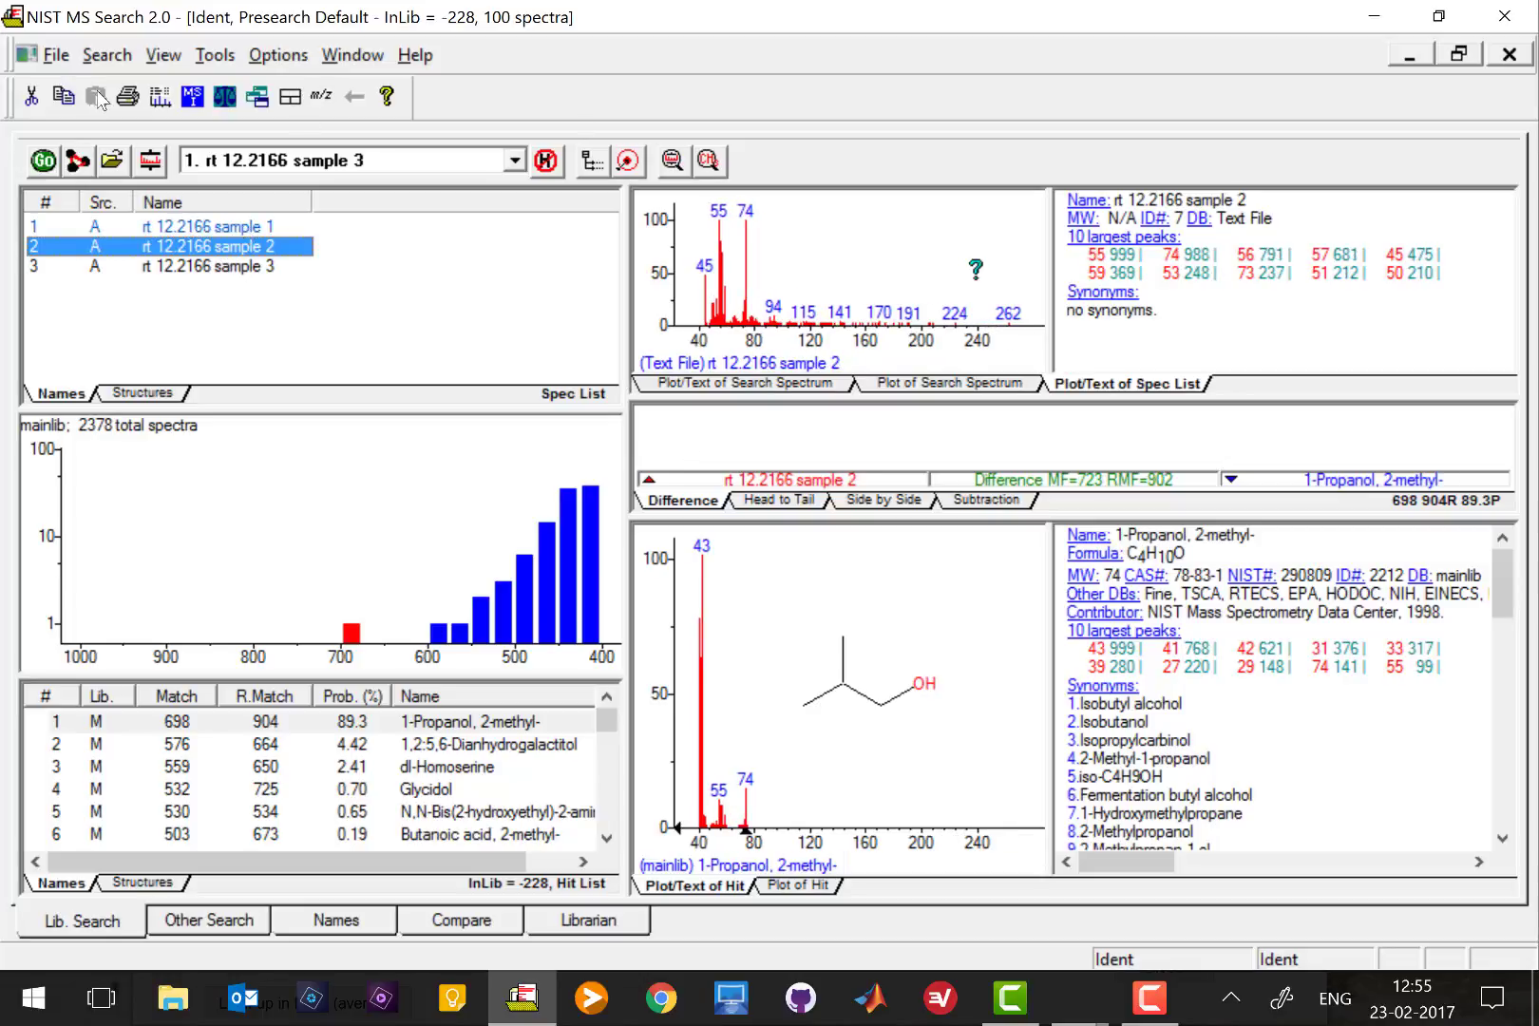
left_click(242, 226)
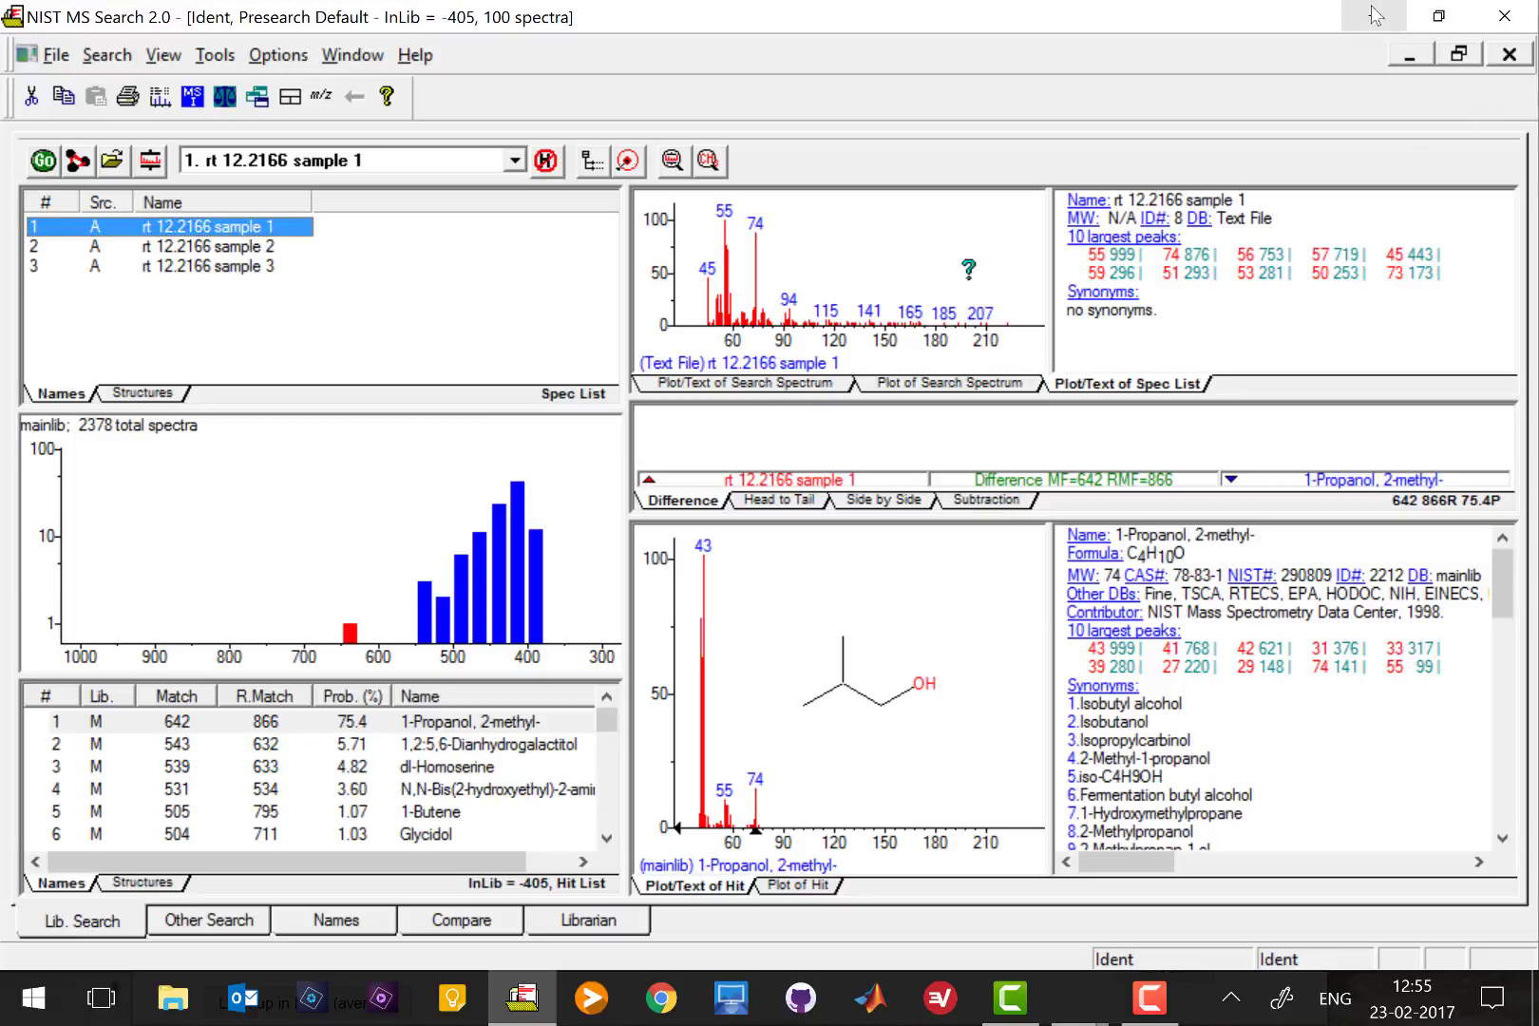
Step: Return to the pf2_intervals window and plot the full-range total ion chromatograms of all loaded samples
left_click(1373, 16)
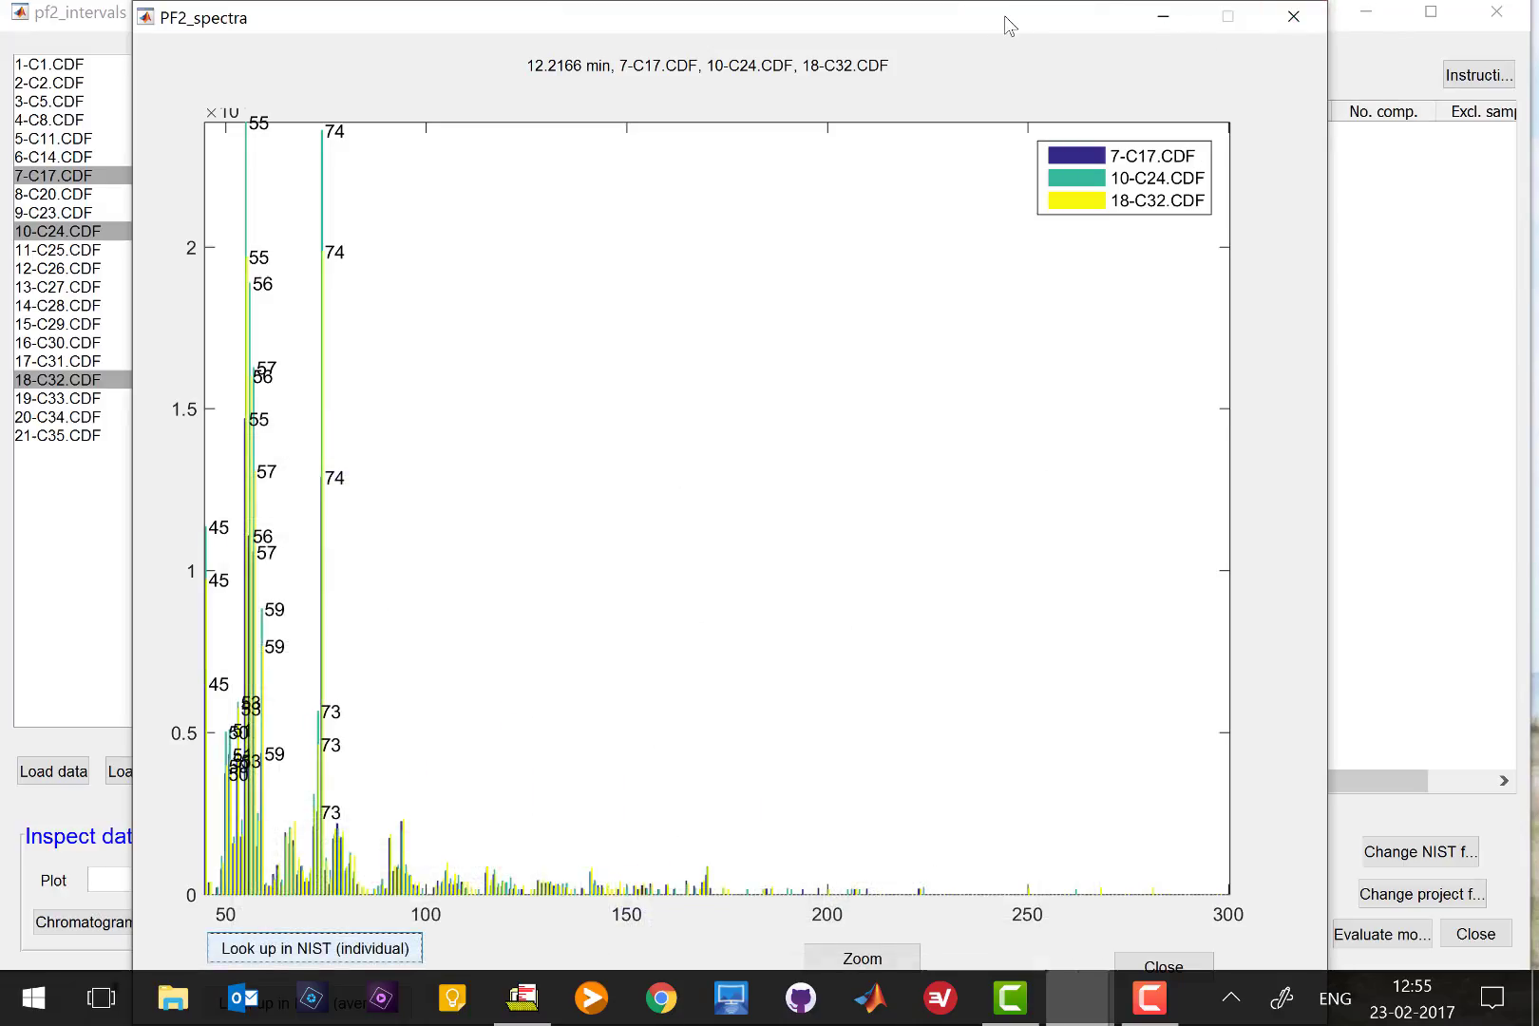
left_click(1297, 18)
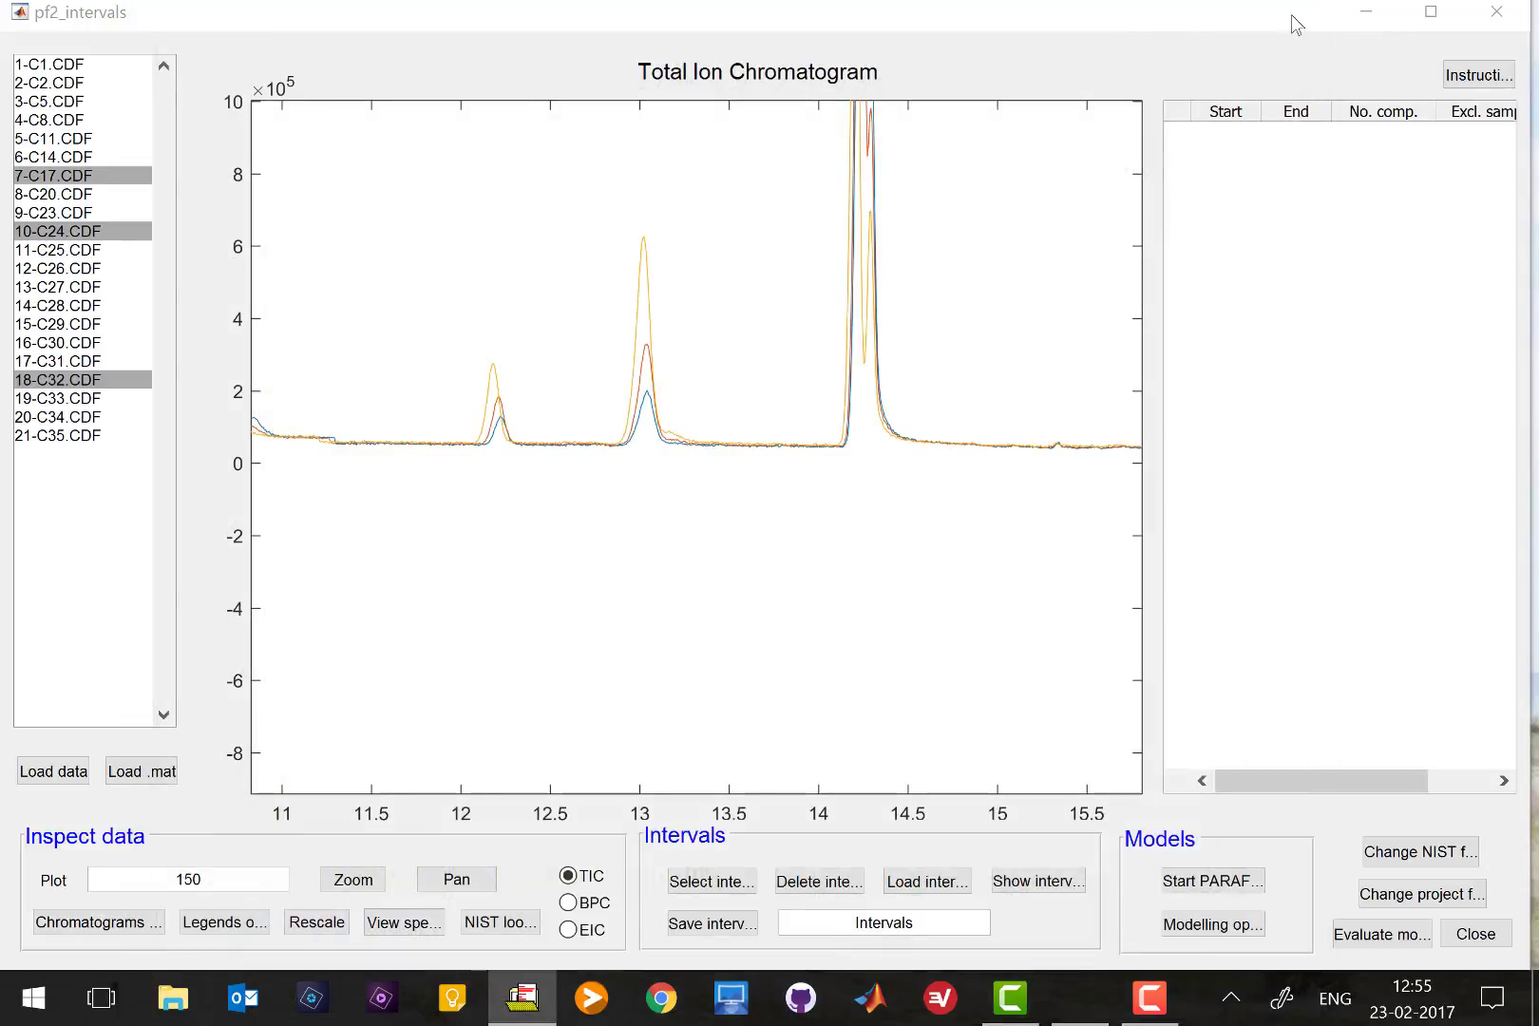
left_click(309, 928)
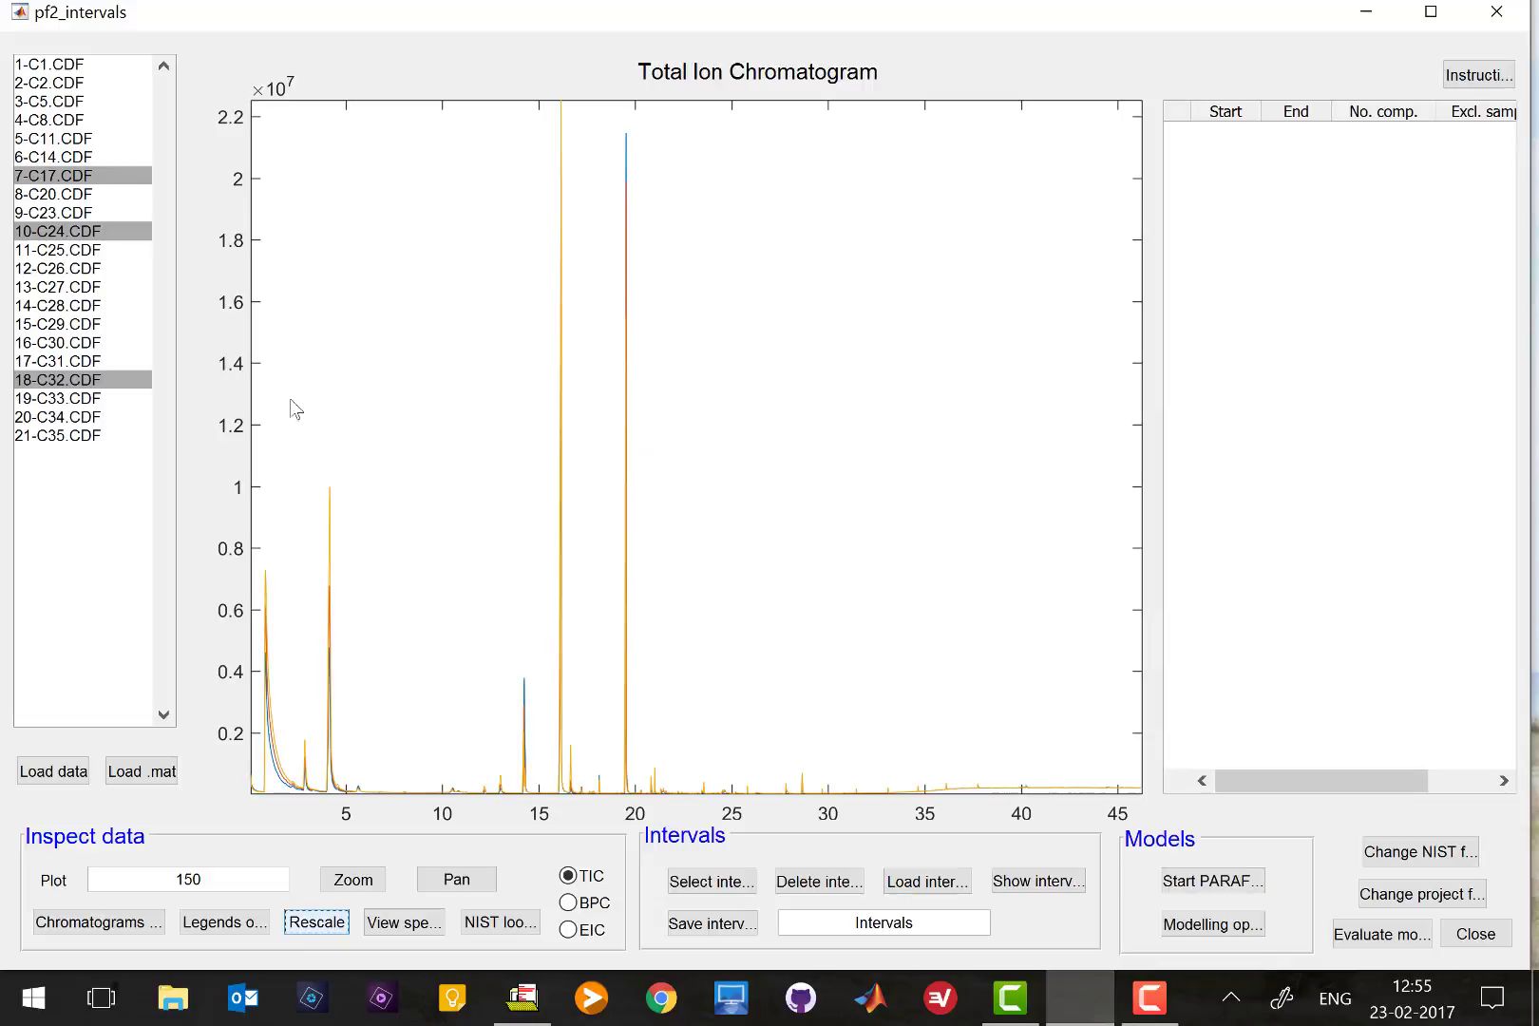
left_click(81, 324)
key("ctrl+a")
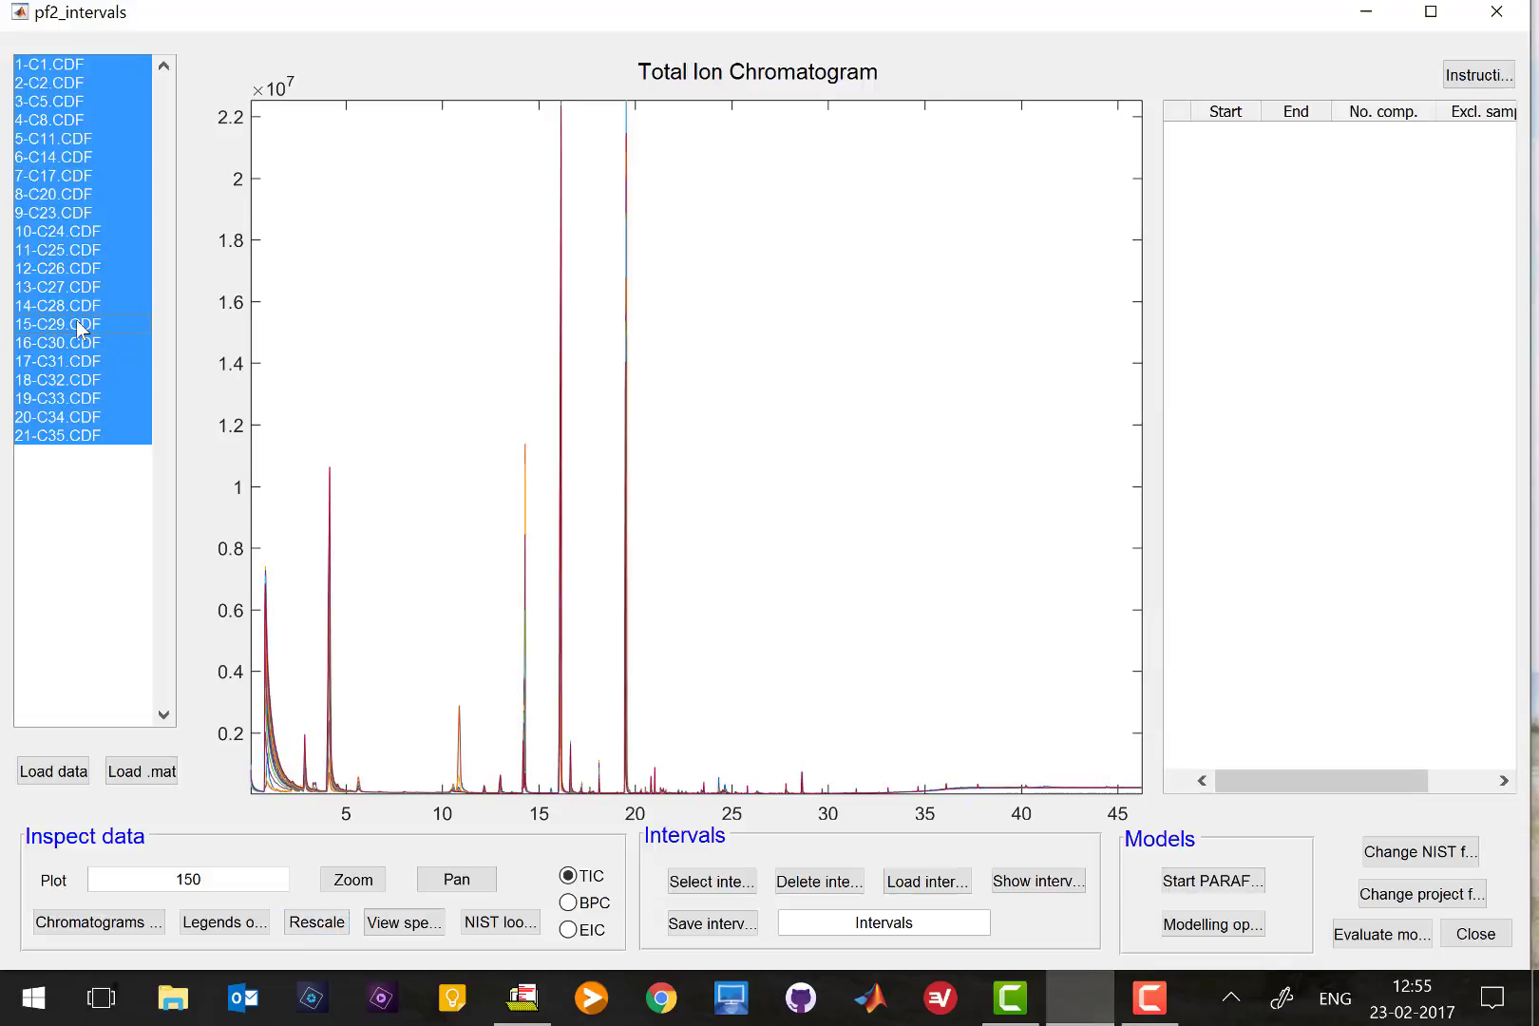